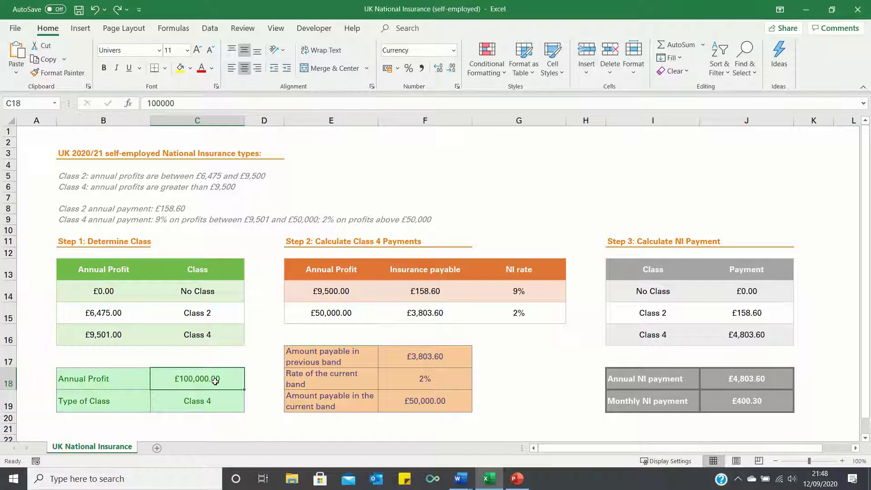
Enter £10,000 as the annual profit in C18.
type("10000")
key("Return")
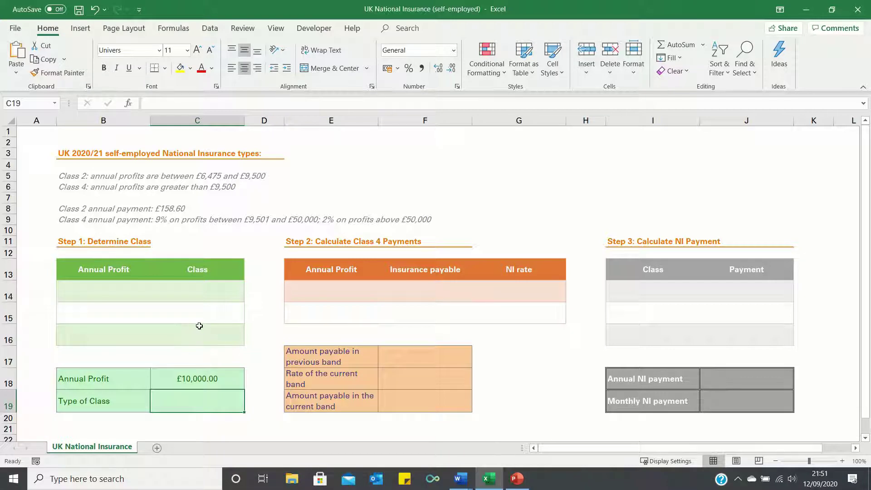
Enter the £0 No Class and £6,475 Class 2 thresholds in B14:C15.
left_click(132, 291)
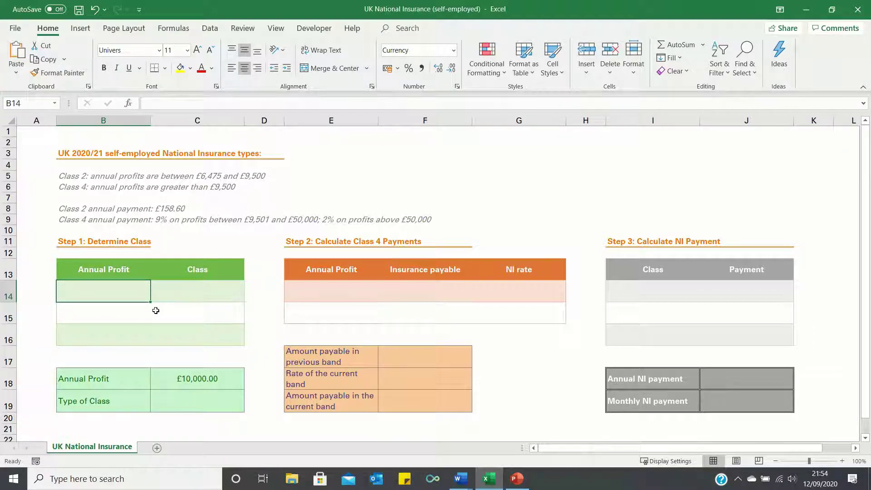
type("0")
key("Tab")
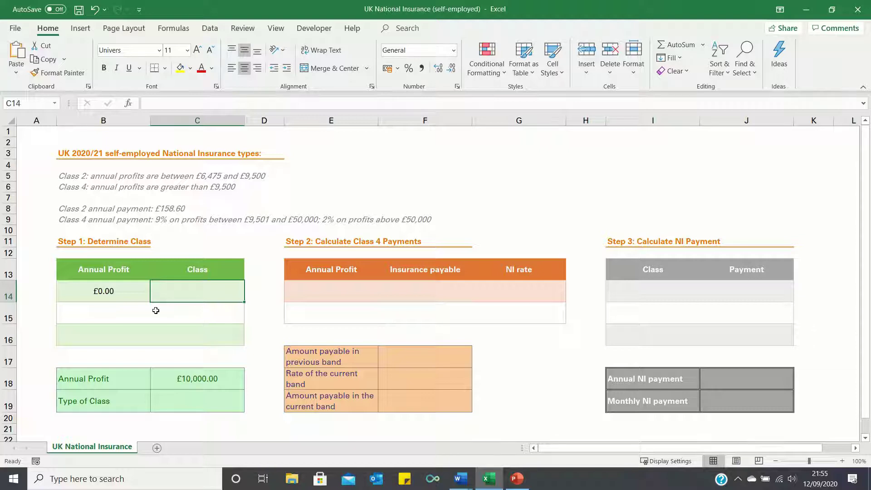
type("No Class")
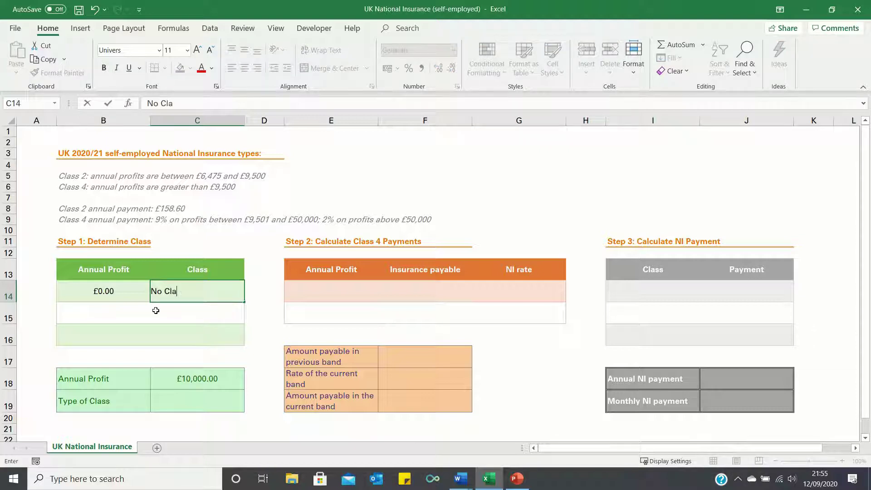
key("Return")
key("Left")
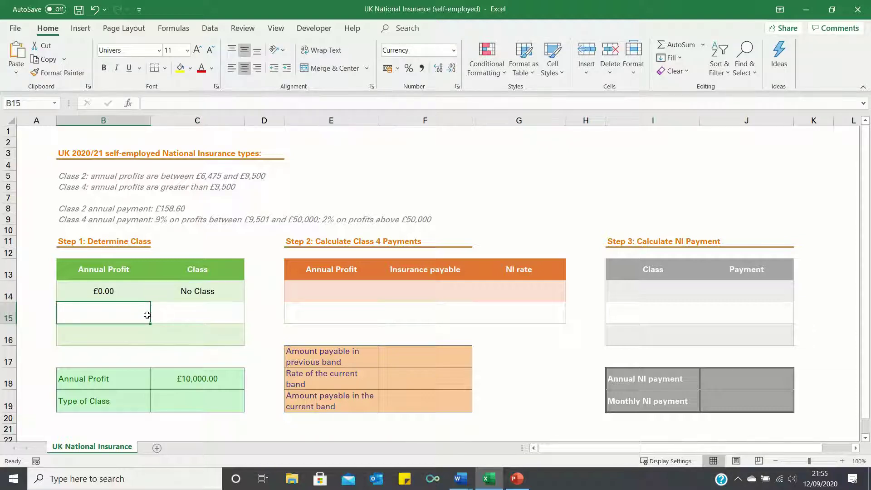
type("6475")
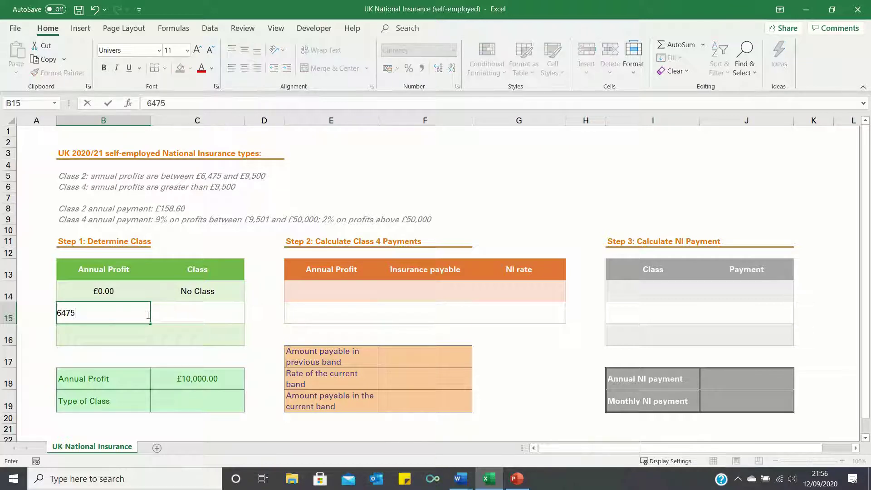
key("Tab")
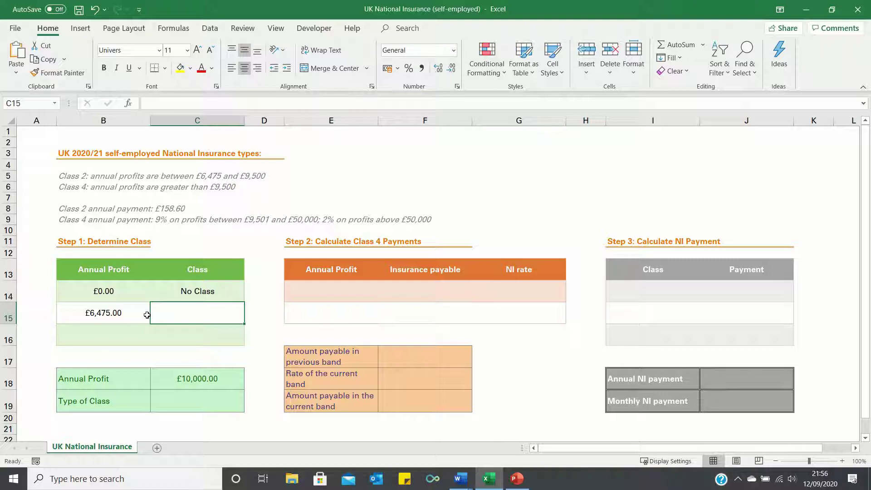
type("Class 2")
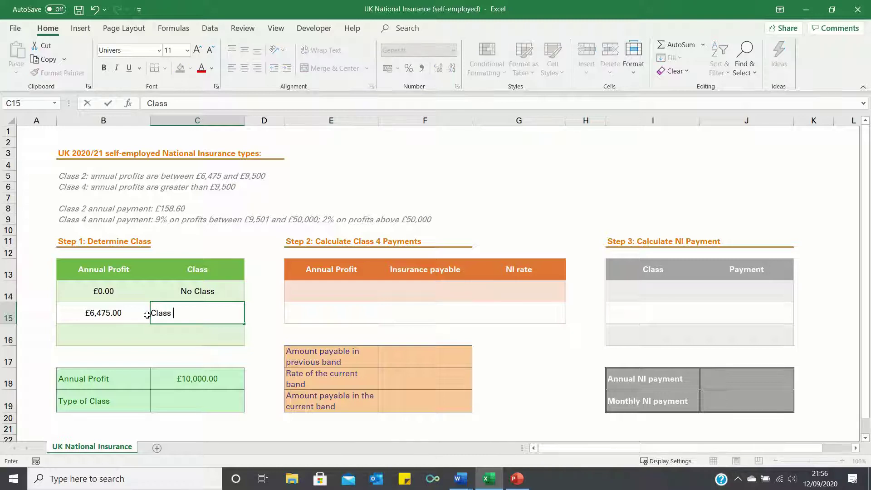
key("Return")
Add the £9,501 Class 4 threshold in row 16.
key("Left")
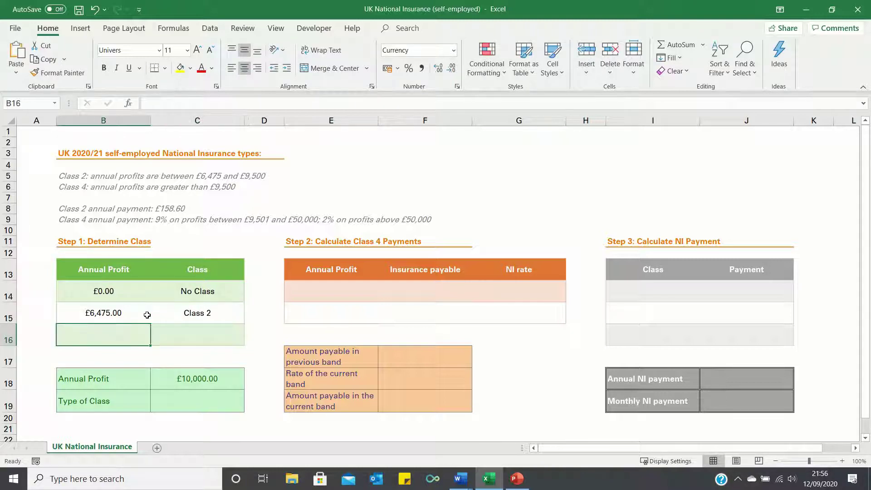
type("9501")
key("Tab")
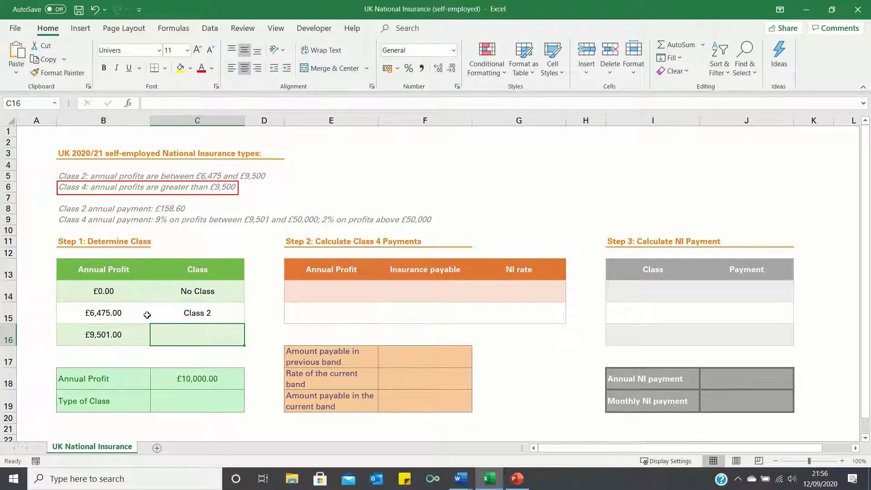
type("Class 4")
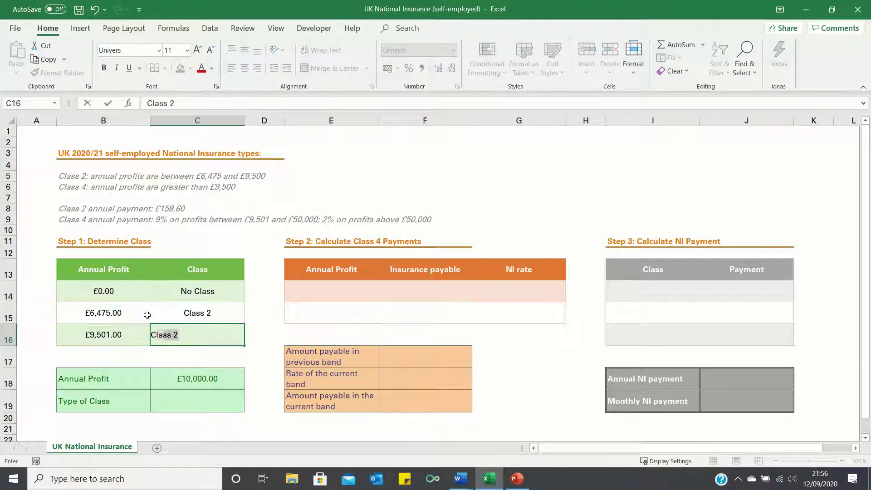
left_click(227, 396)
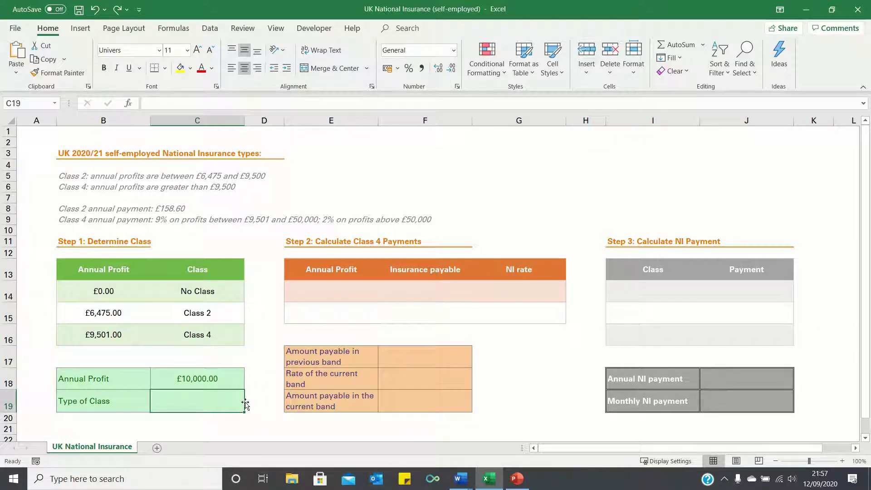
Enter =VLOOKUP(C18,B14:C16,2,TRUE) in C19 so the class shows Class 4.
type("=vlookup(")
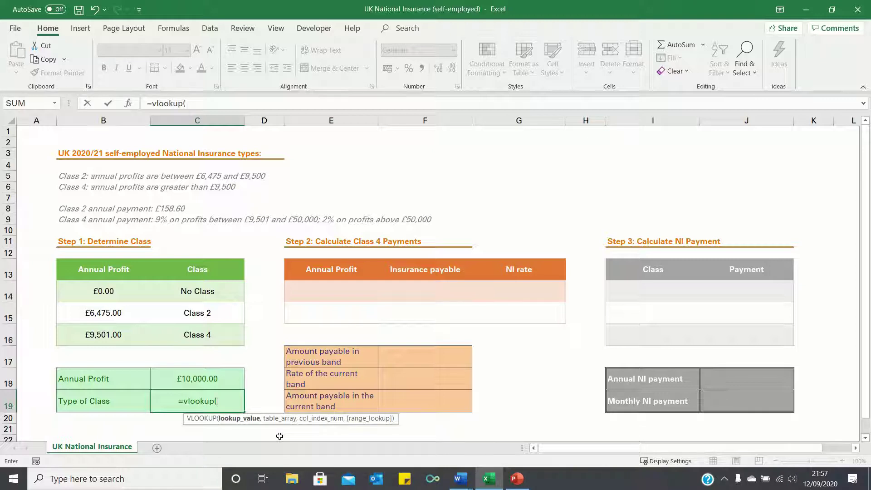
key("Up")
type(",")
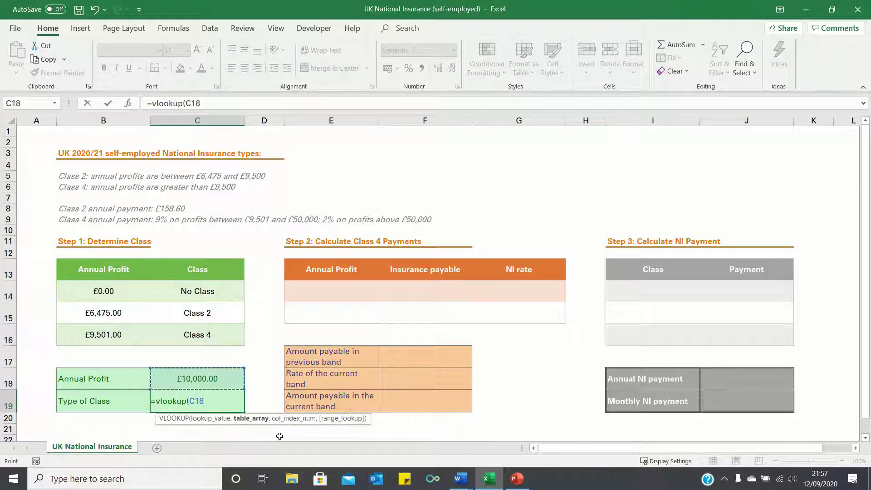
left_click_drag(93, 292, 194, 334)
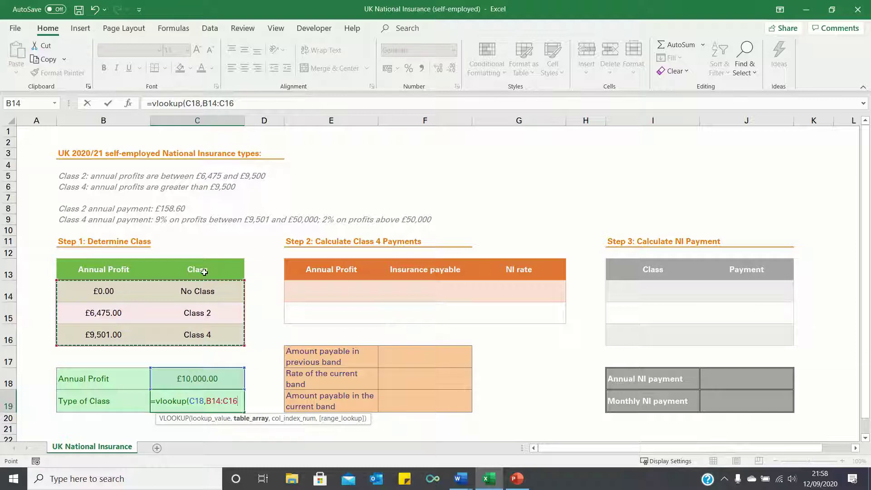
type(",2")
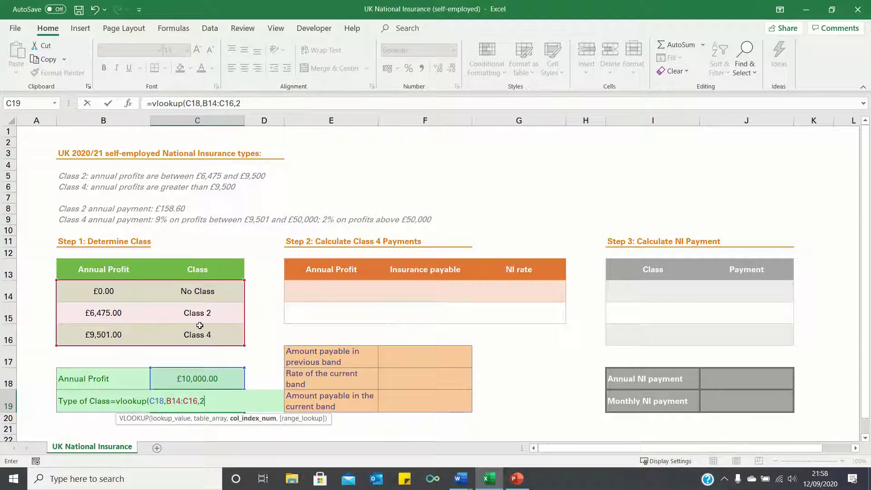
type(",true")
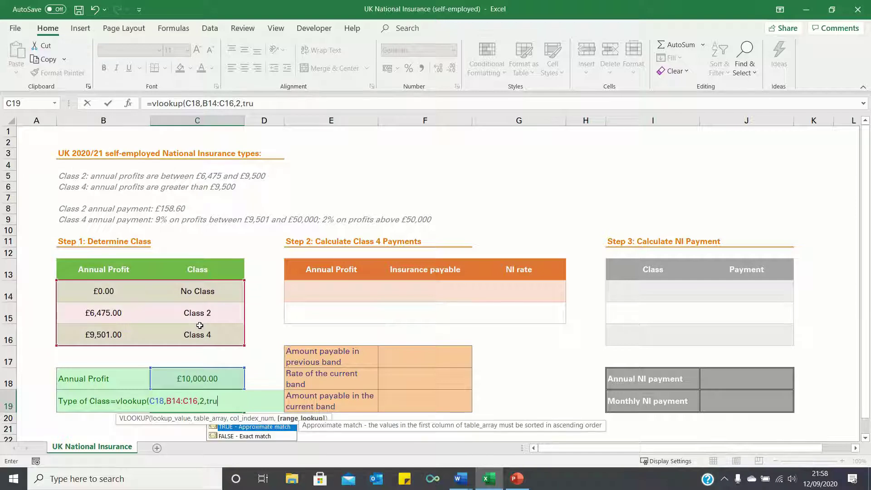
type(")")
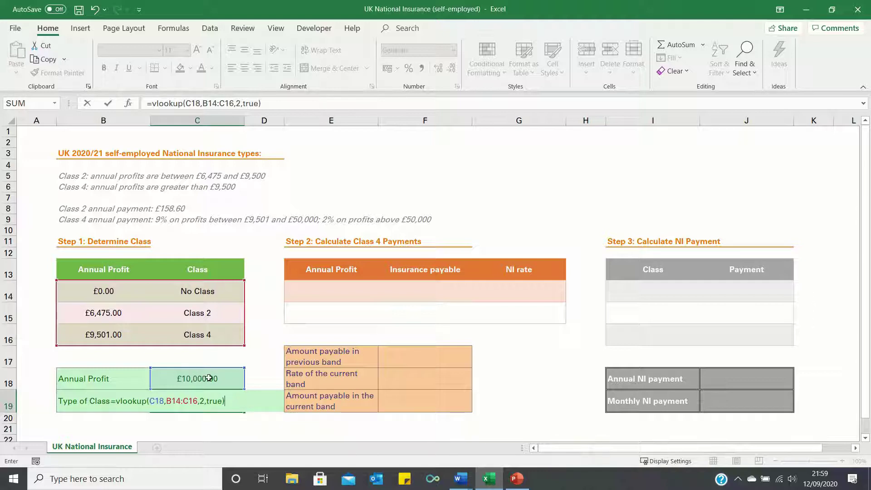
key("Return")
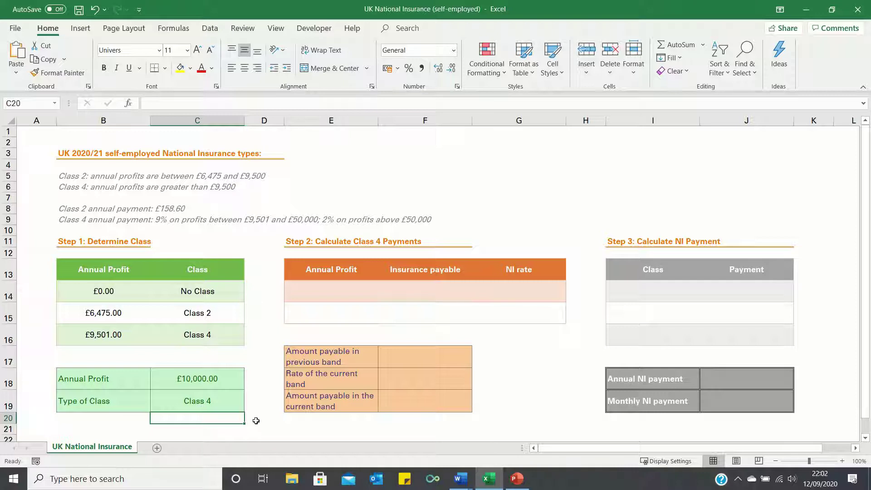
key("Up")
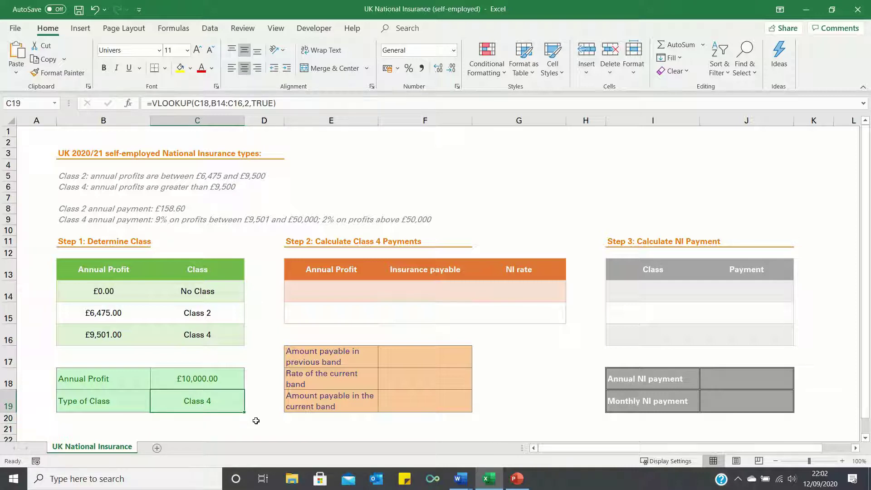
Test the class lookup with £7,000 (Class 2), then £3,000 (No Class) profit.
key("Up")
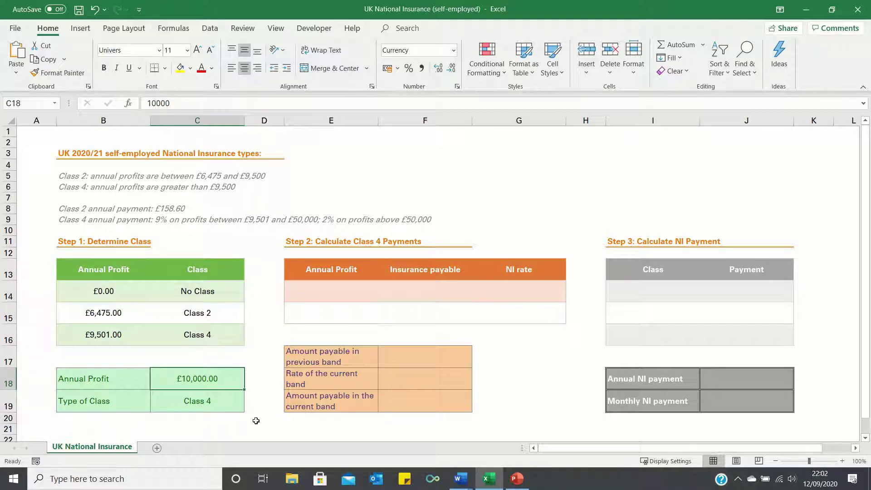
type("7000")
key("Return")
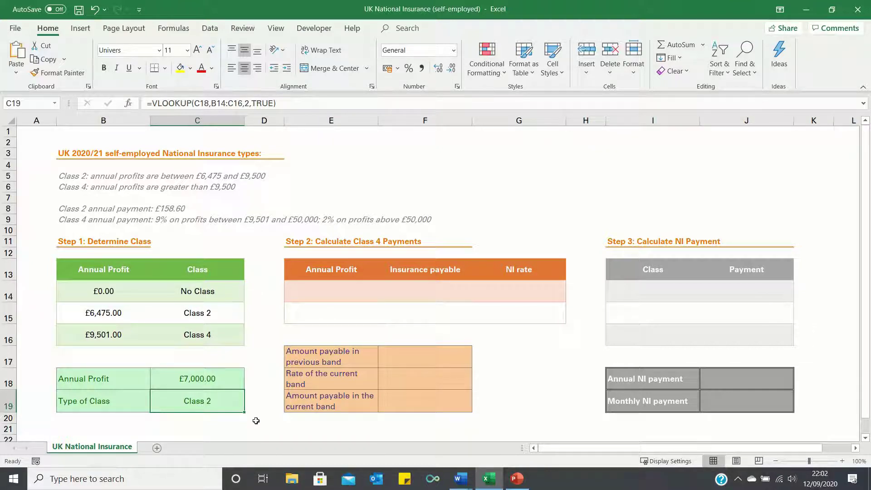
key("Up")
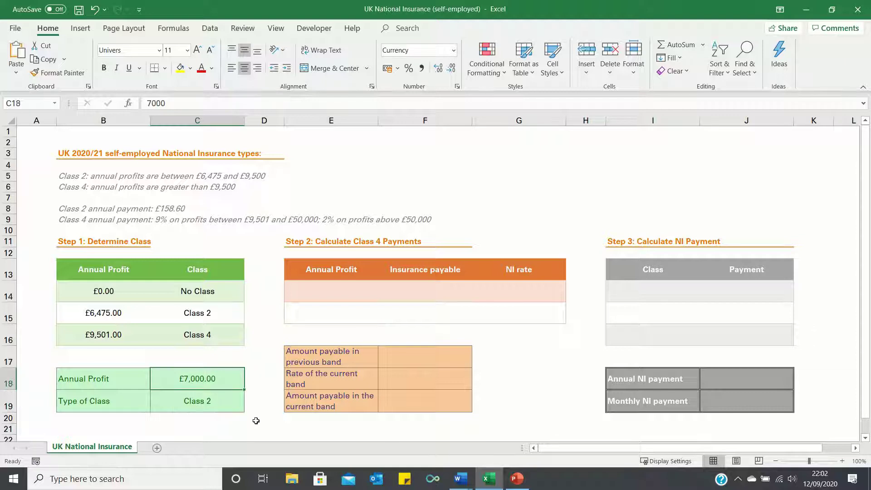
type("3000")
key("Return")
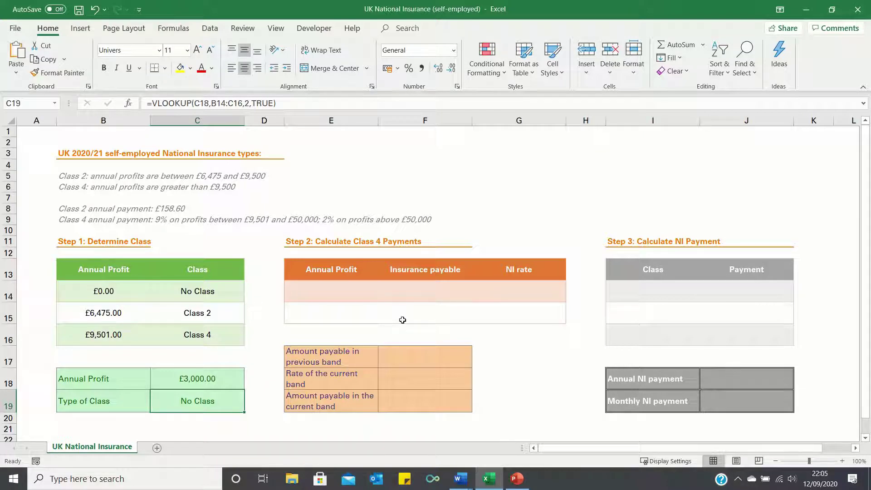
left_click(350, 288)
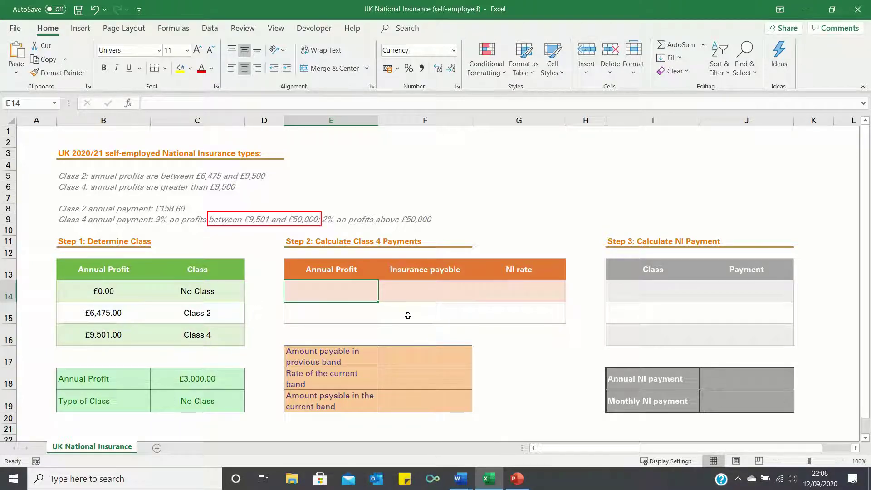
Enter £9,500 and £50,000 as the Class 4 band thresholds.
type("9500")
key("Return")
type("5")
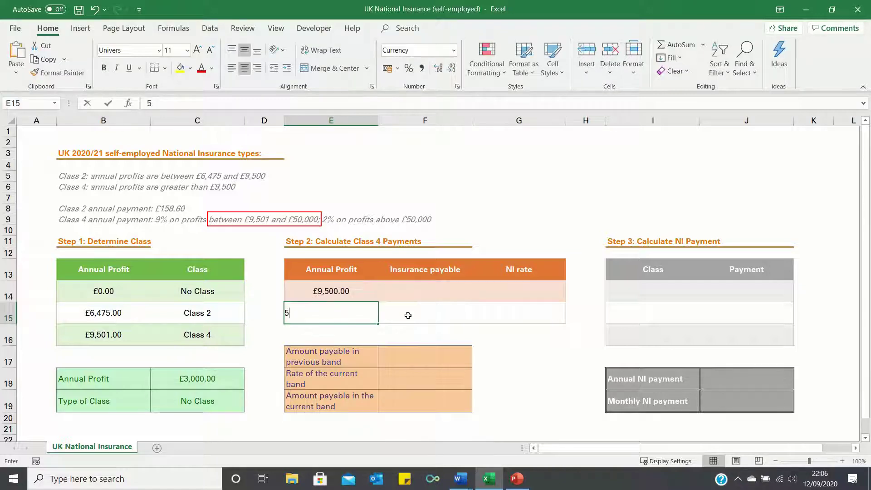
type("0,00000")
key("Return")
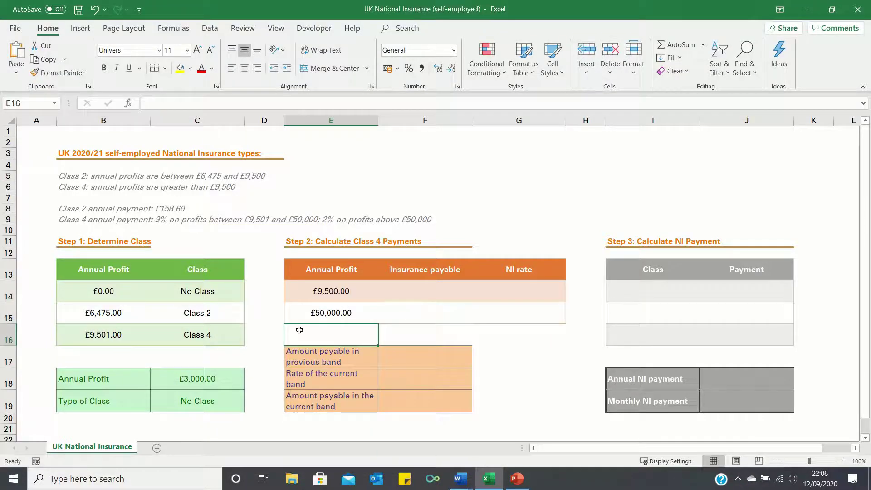
Set the band rates to 9% and 2%, with £158.60 payable at £9,500.
left_click(520, 288)
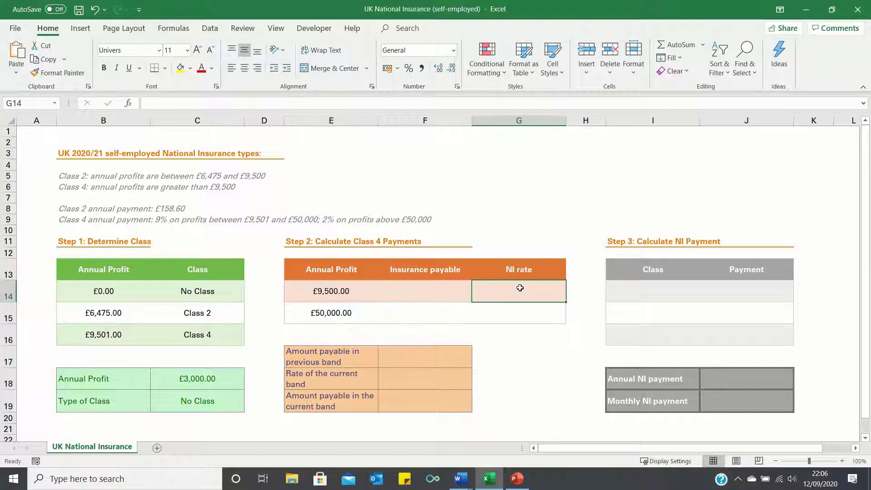
type("9")
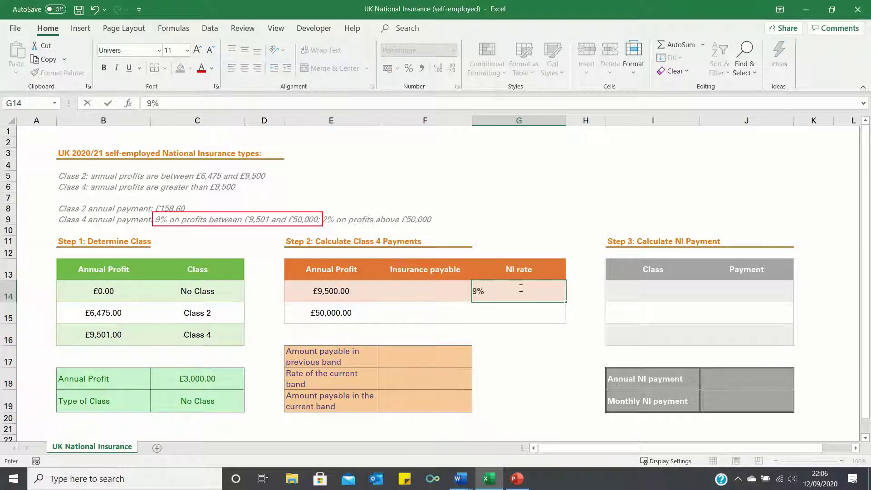
key("Return")
type("2")
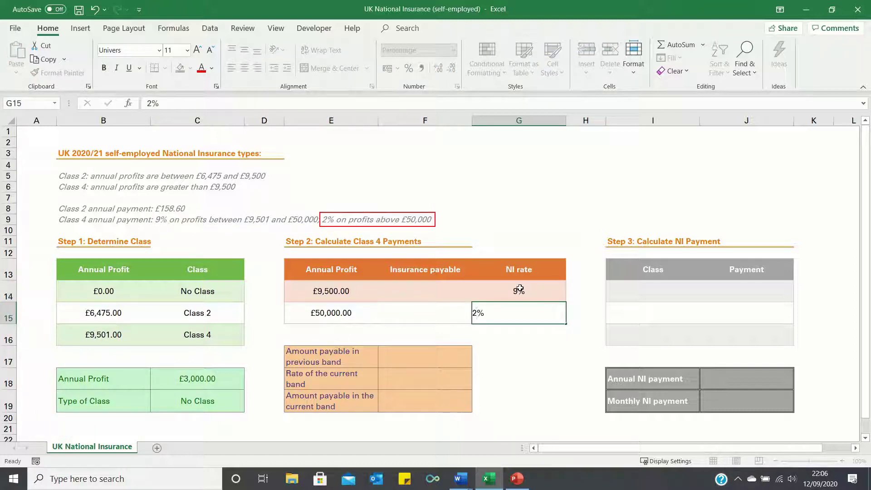
key("Return")
key("Left")
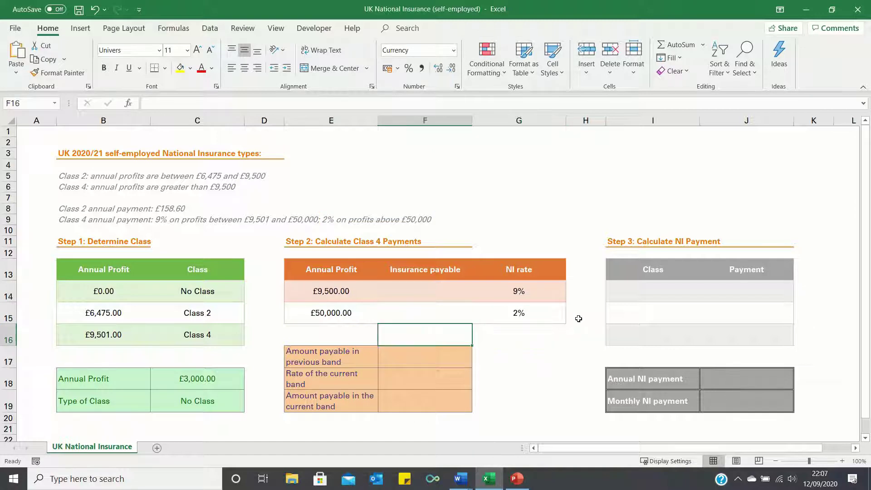
key("Up")
key("Up")
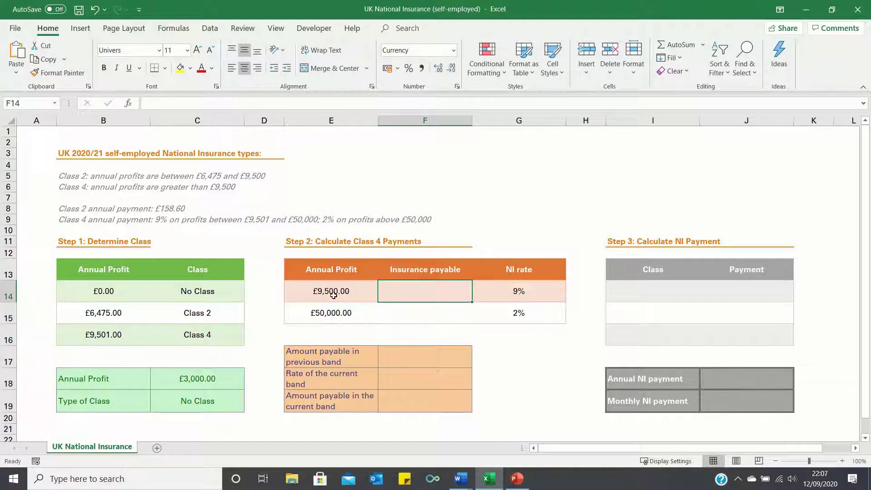
type("158.6")
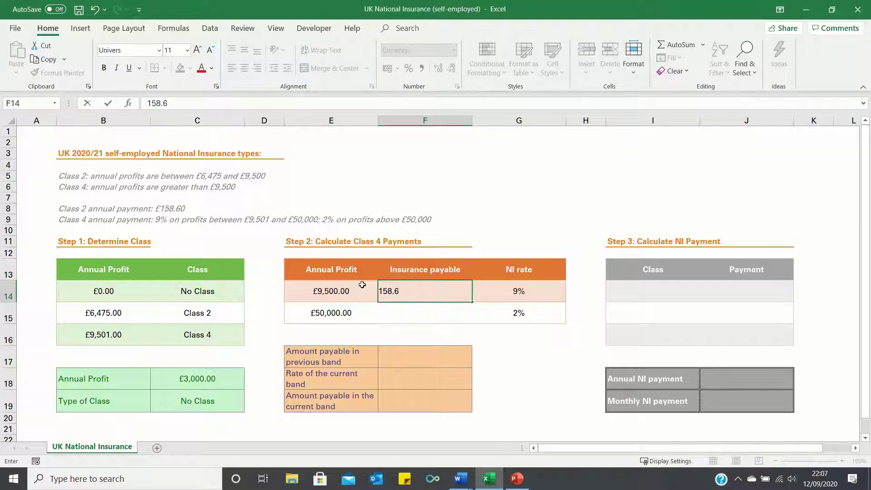
key("Return")
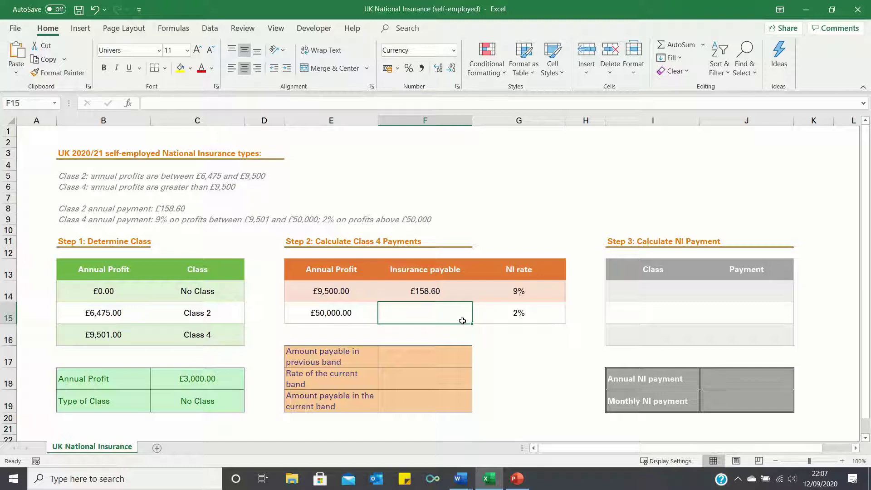
Enter =F14+(E15-E14)*G14 in F15, giving £3,803.60 payable at £50,000.
type("=")
key("Up")
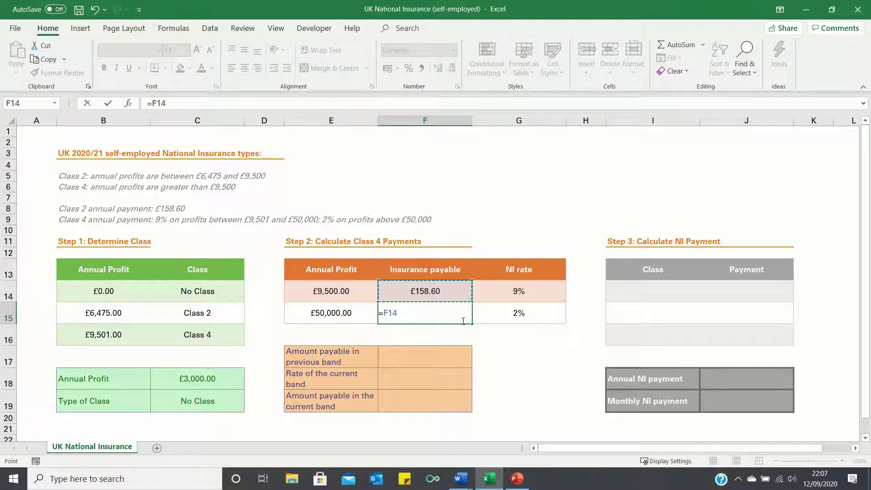
type("+(")
key("Left")
type("-")
key("Left")
key("Up")
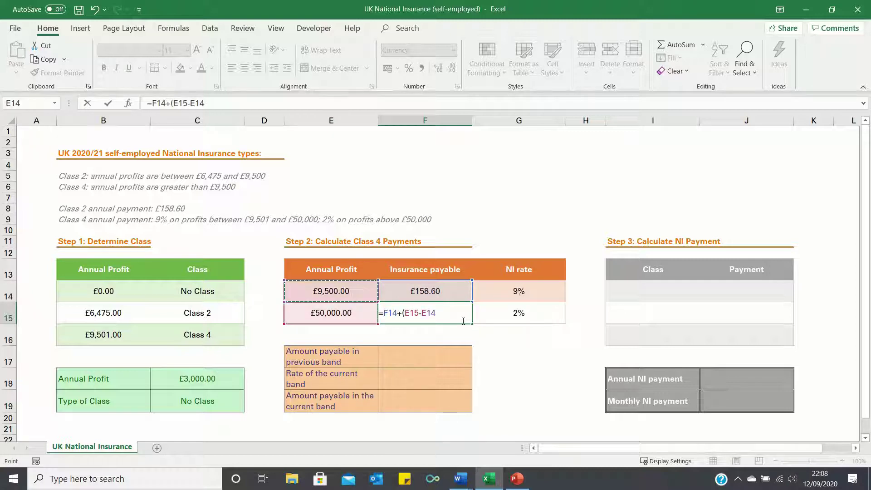
type(")*")
key("Up")
key("Right")
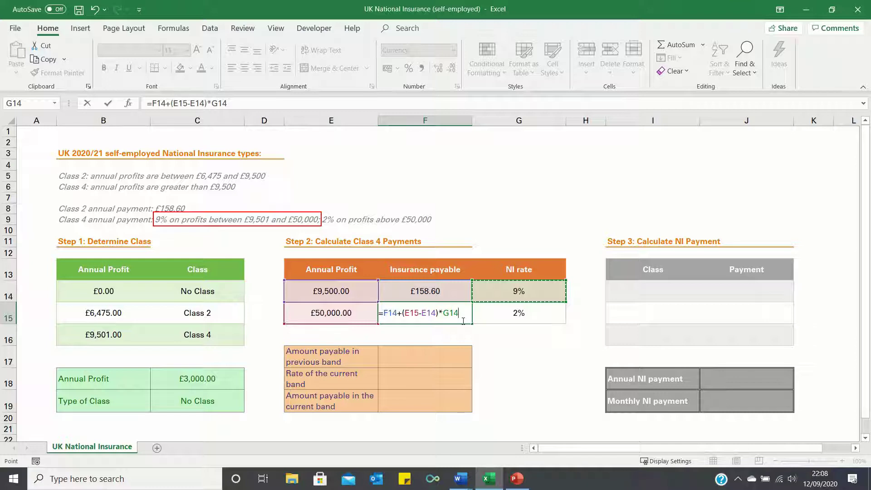
key("Return")
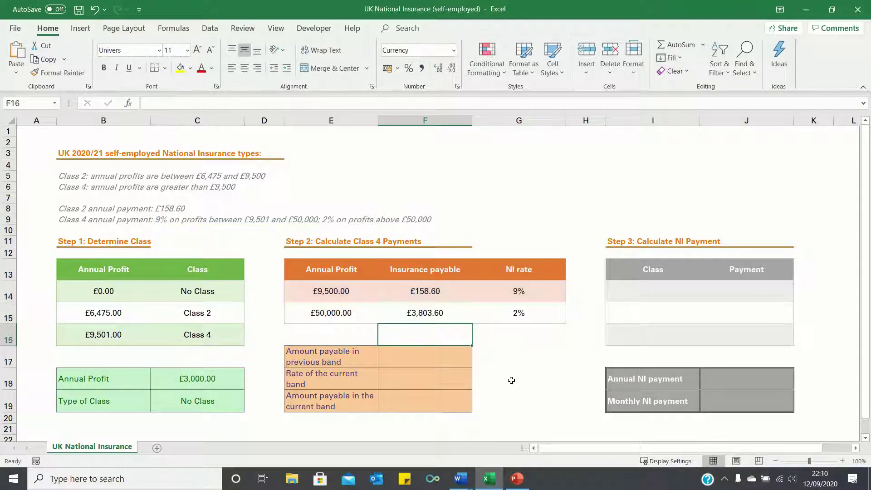
key("Down")
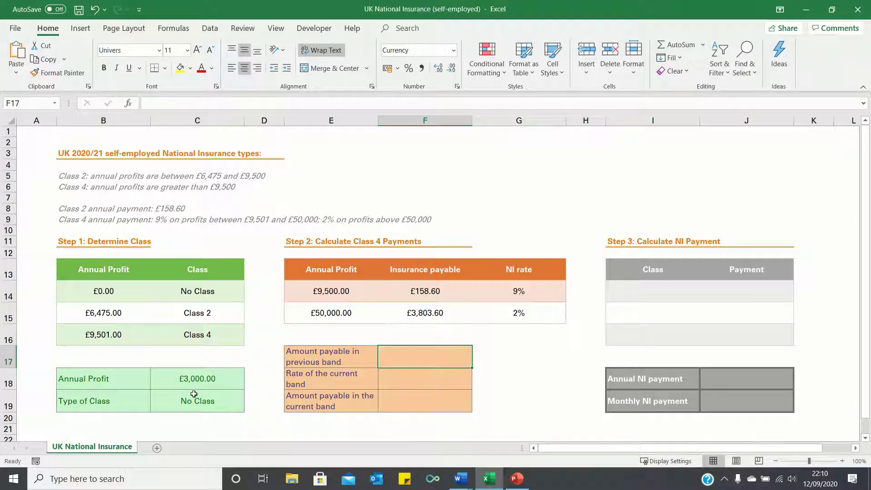
Change the annual profit to £100,000.
left_click(194, 376)
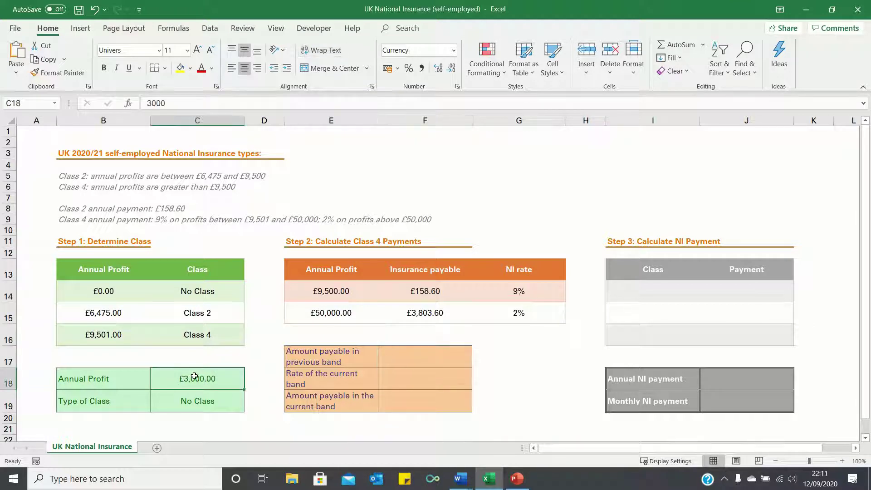
type("100000")
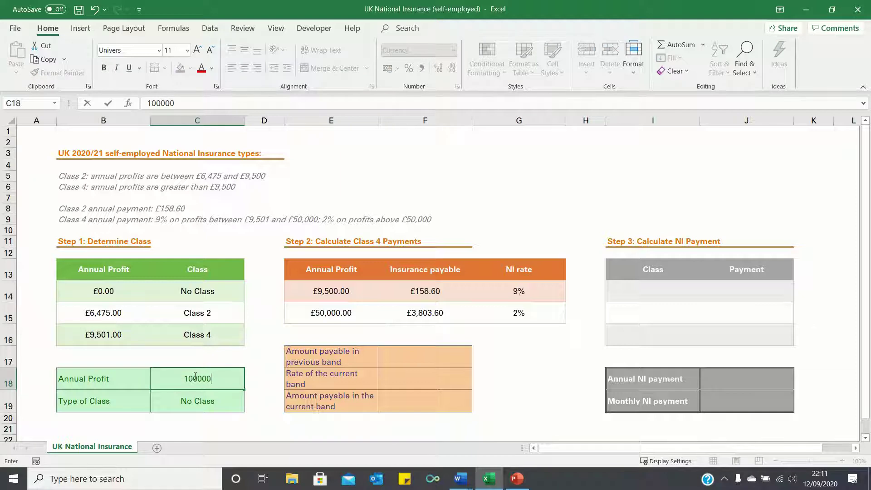
key("Return")
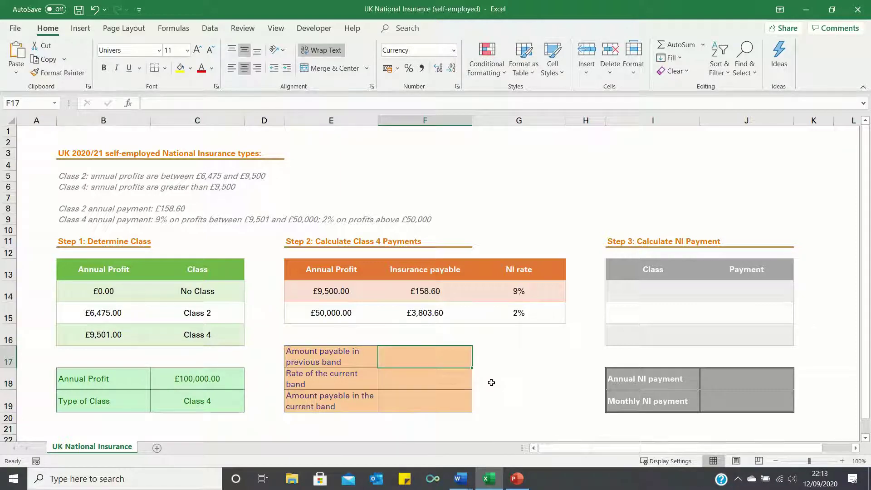
Enter =VLOOKUP(C18,E14:G15,2,TRUE) in F17, returning £3,803.60 for the previous band.
type("=vlookup")
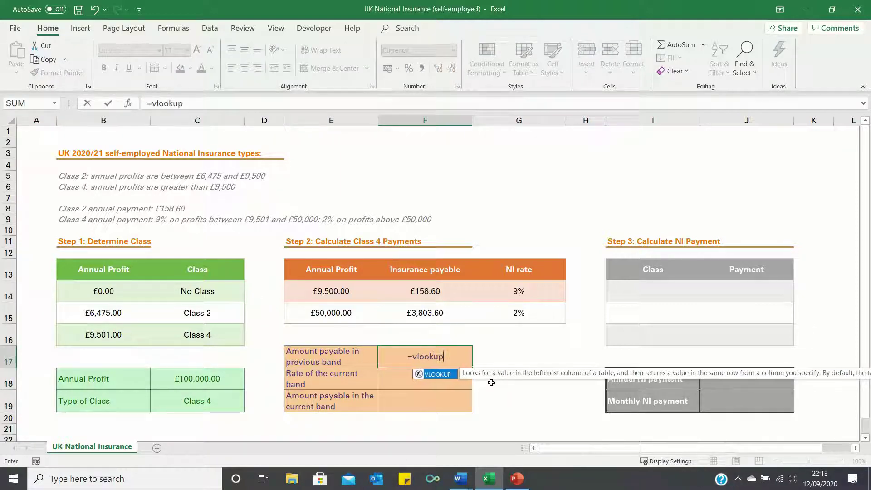
type("(")
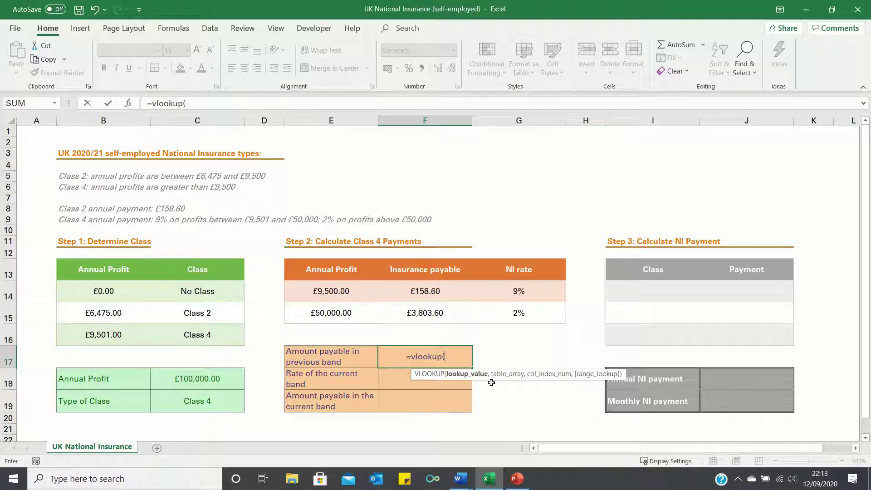
left_click(226, 377)
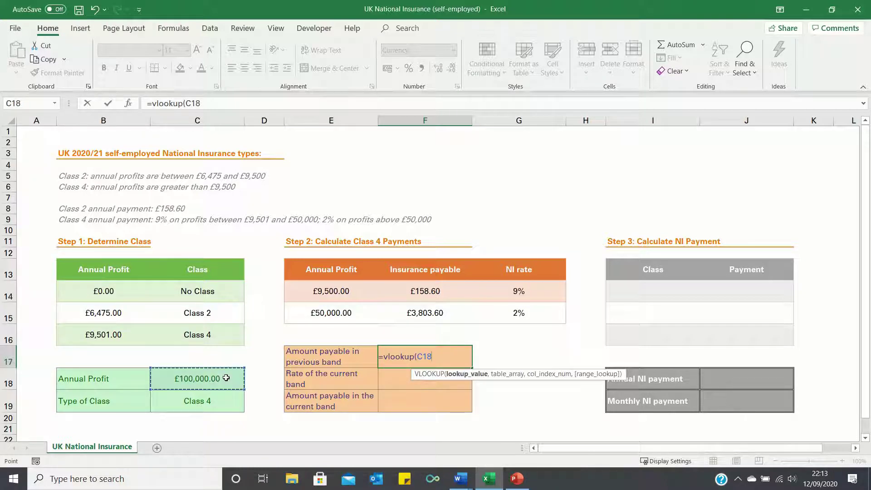
type(",")
left_click_drag(354, 291, 501, 313)
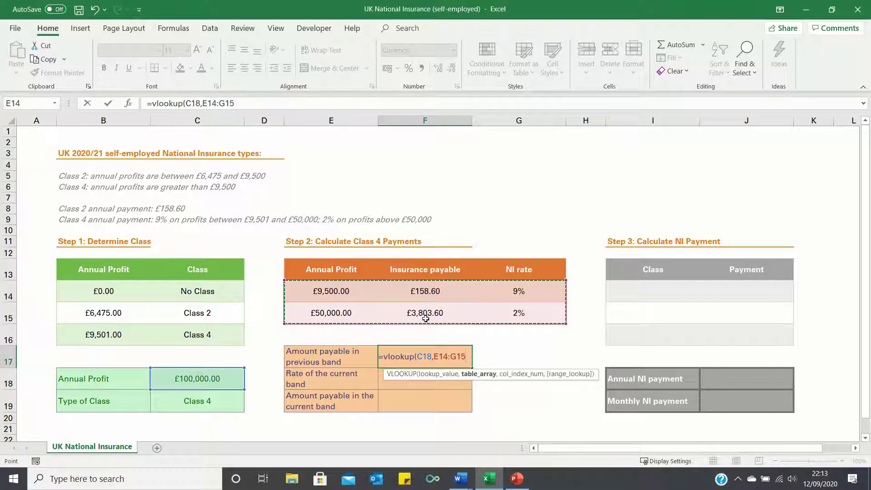
type(",2")
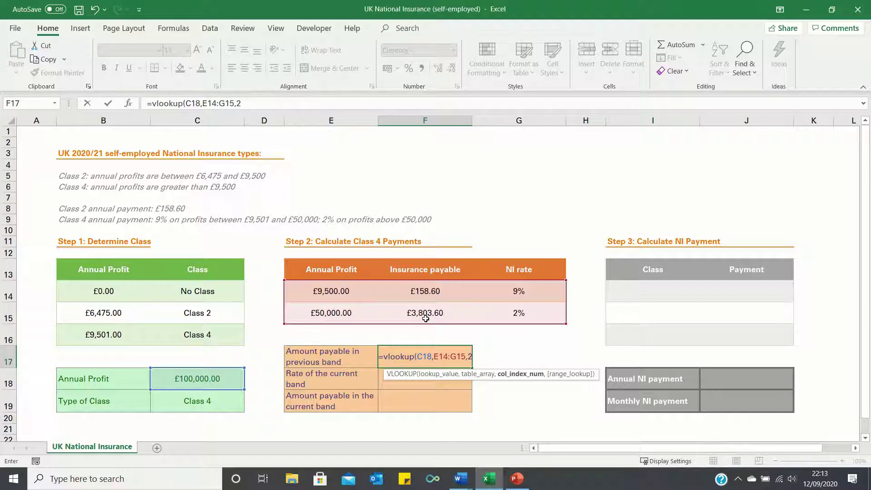
type(",true")
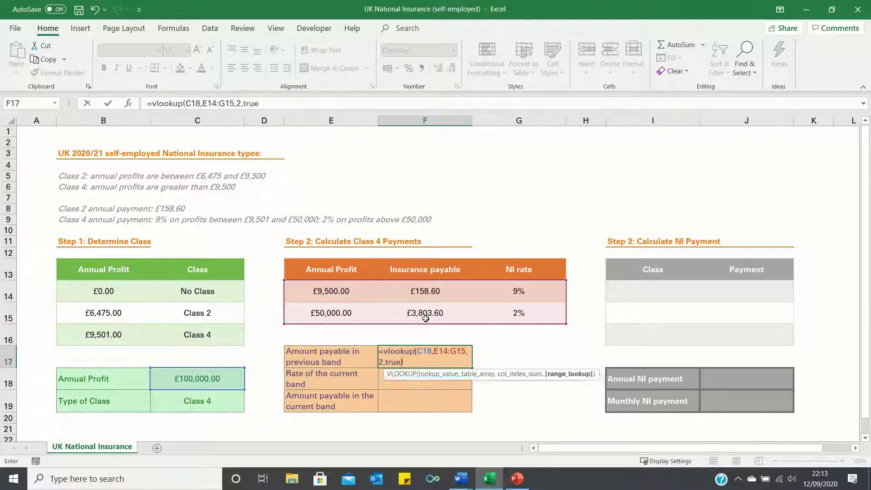
key("Return")
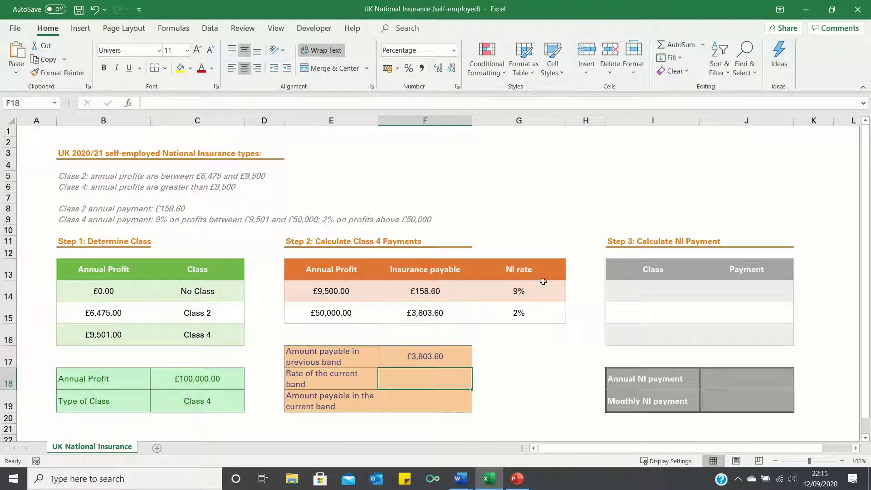
type("=vlookup(")
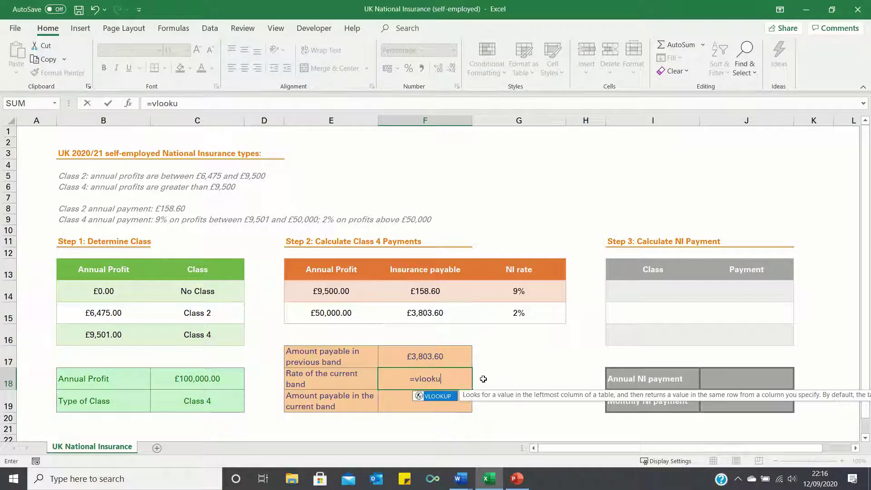
Complete the F18 rate lookup =VLOOKUP(C18,E14:G15,3,TRUE), returning 2%.
left_click(216, 379)
type(",")
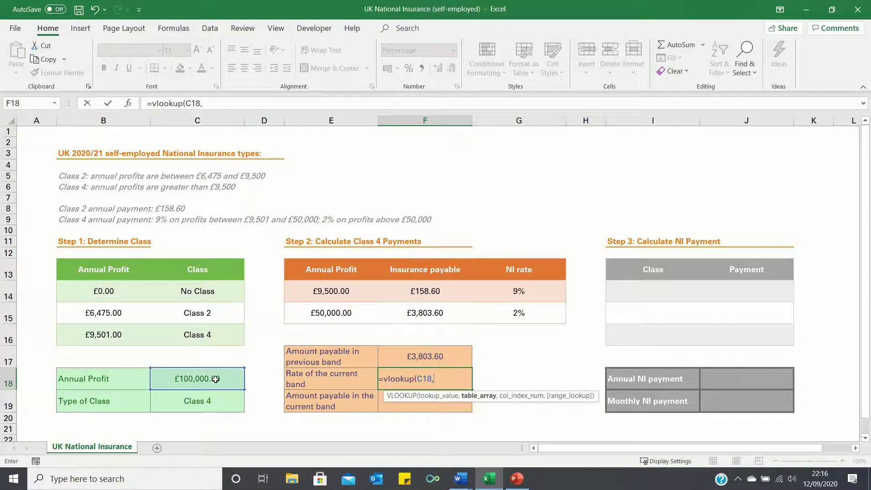
left_click_drag(313, 293, 492, 316)
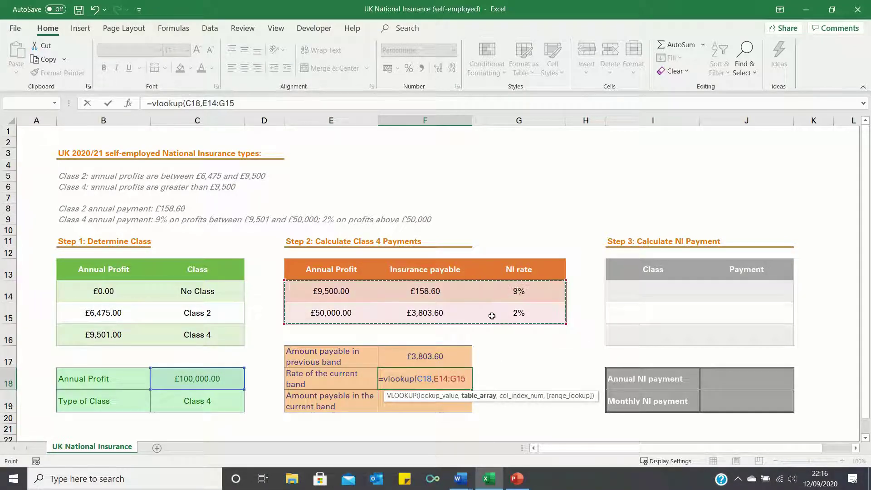
type(",3,true")
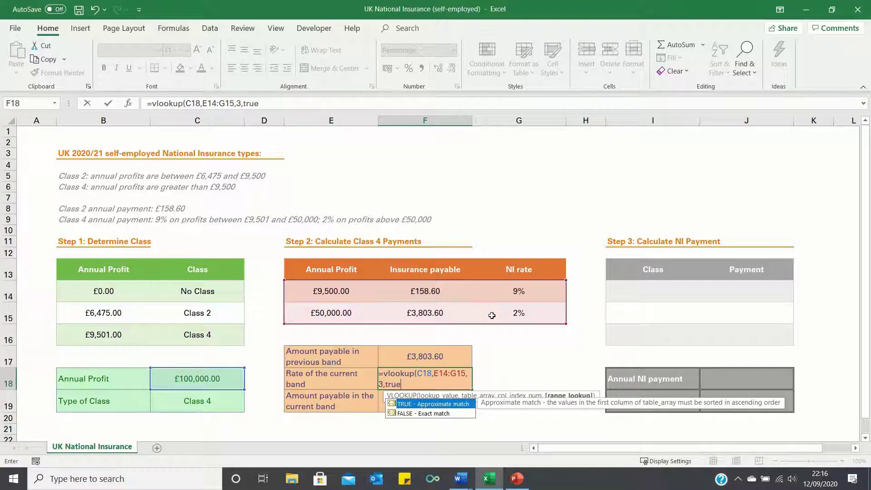
key("Return")
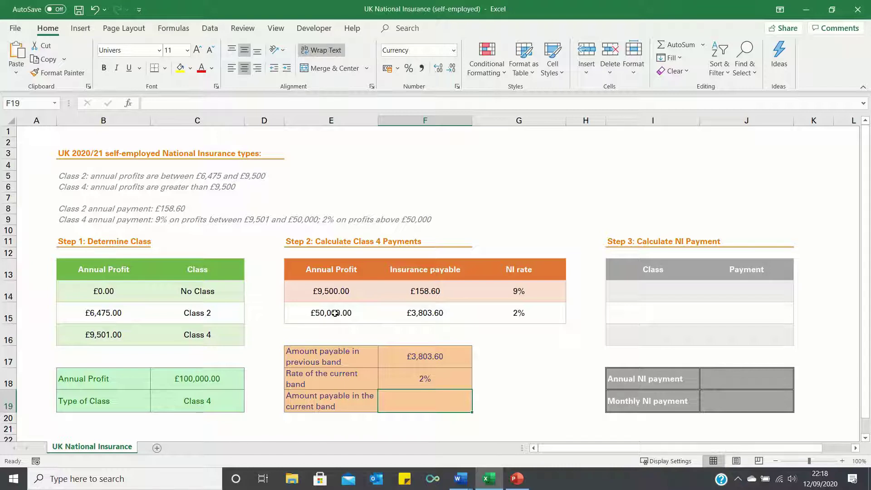
Enter =C18-VLOOKUP(C18,E14:G15,1,TRUE) as the current band amount, giving £50,000.00.
type("=")
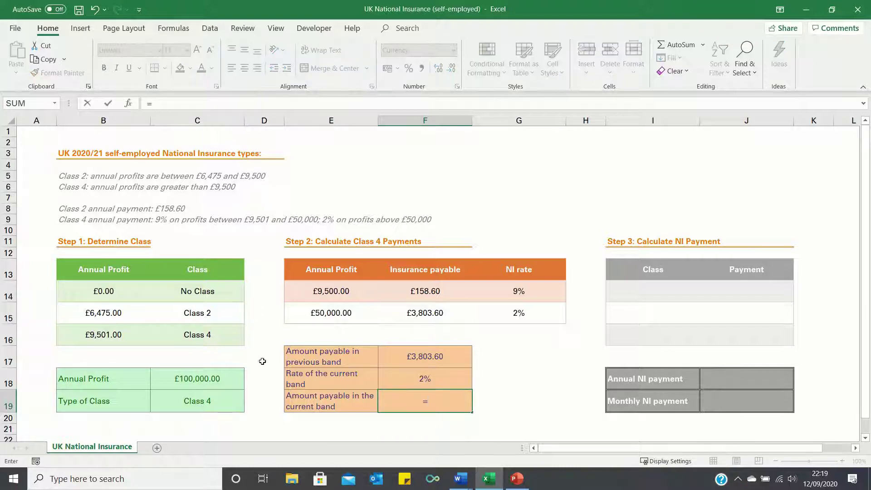
left_click(223, 377)
type("-vlookup")
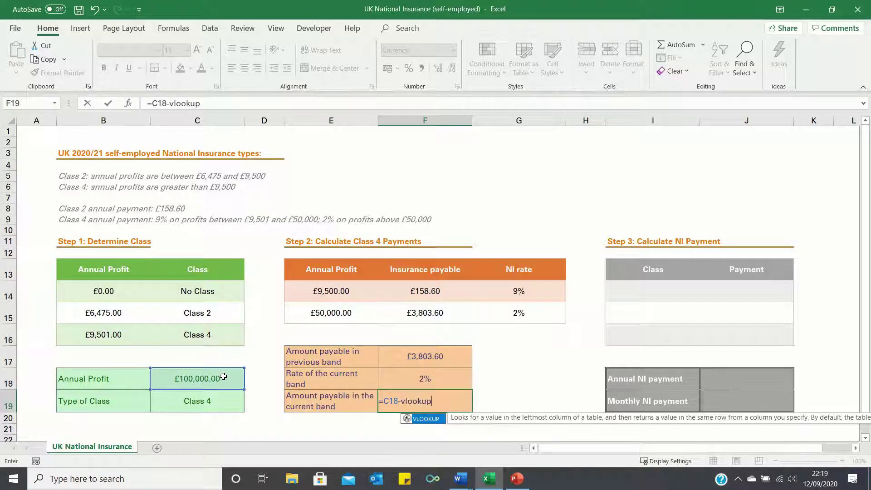
type("(")
left_click(210, 379)
type(",")
left_click_drag(311, 291, 484, 310)
type(",")
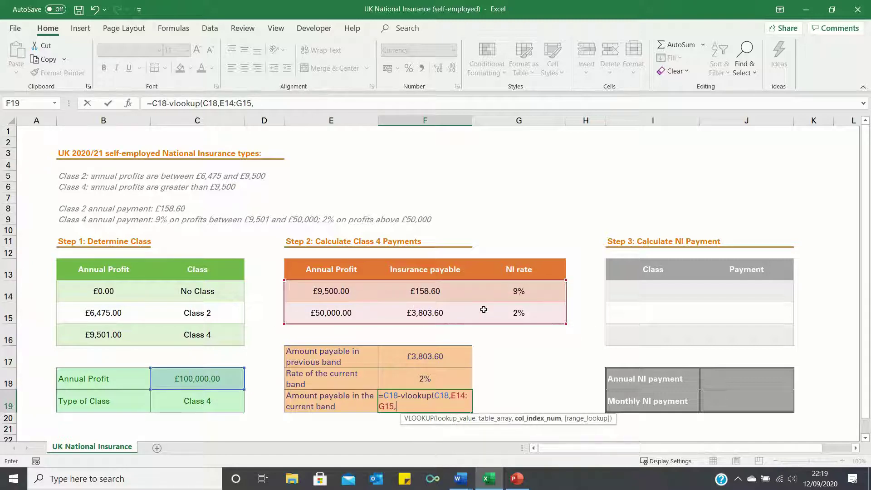
type("1,true)")
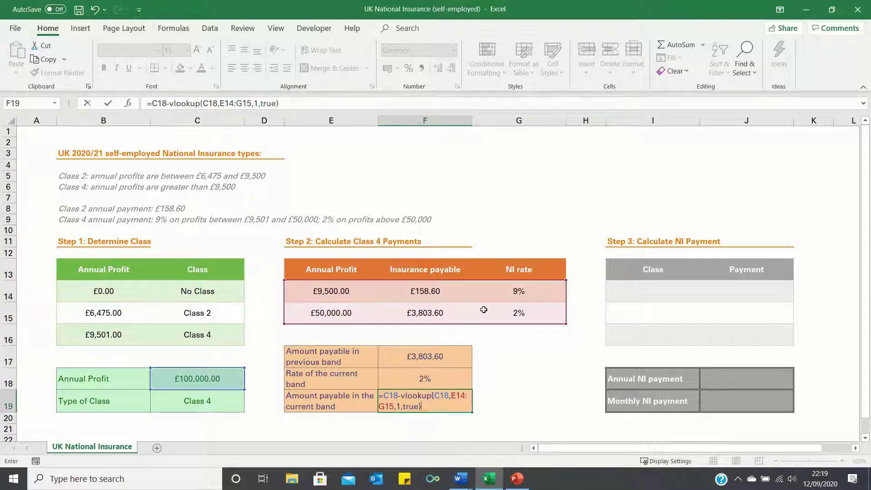
key("Return")
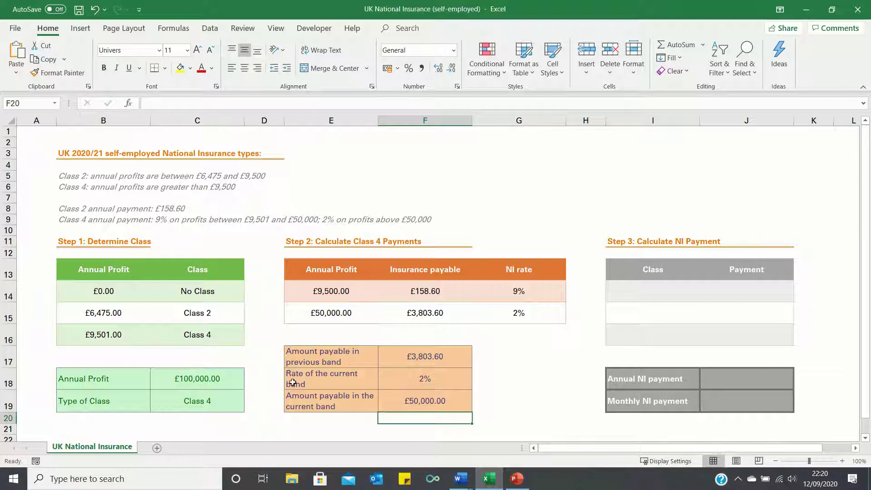
Enter £30,000 as the annual profit, giving £158.60, 9% and £20,500.00 band figures.
left_click(218, 375)
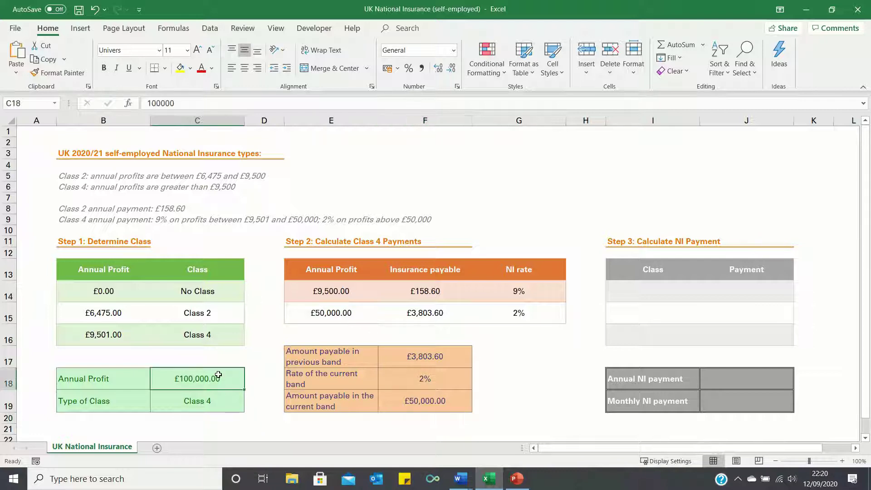
type("30000")
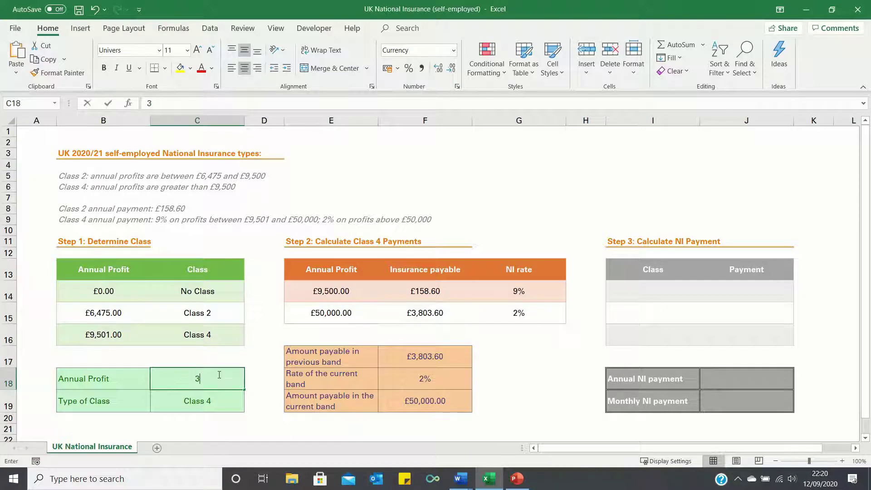
key("Return")
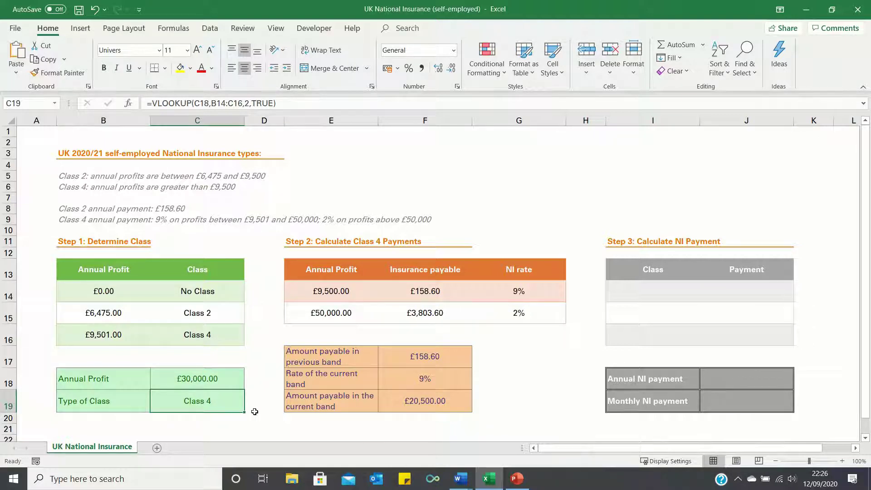
List No Class, Class 2 and Class 4 down I14:I16 of the Step 3 table.
left_click(647, 290)
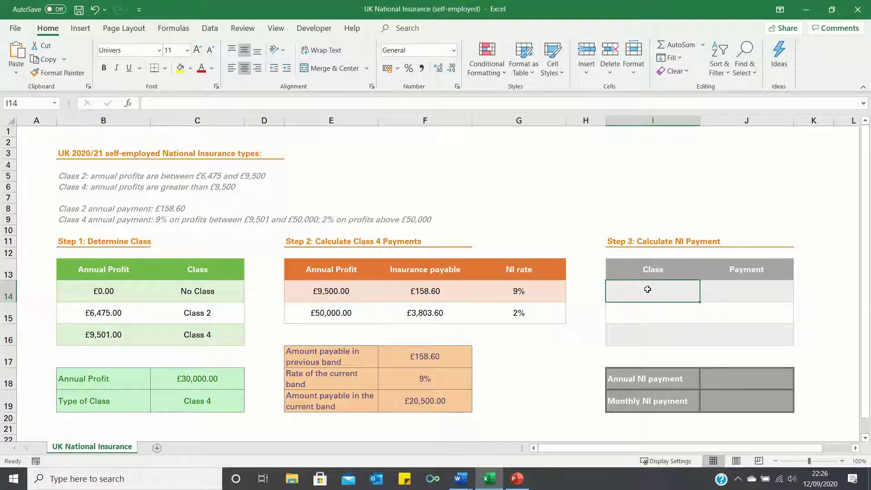
type("No Class")
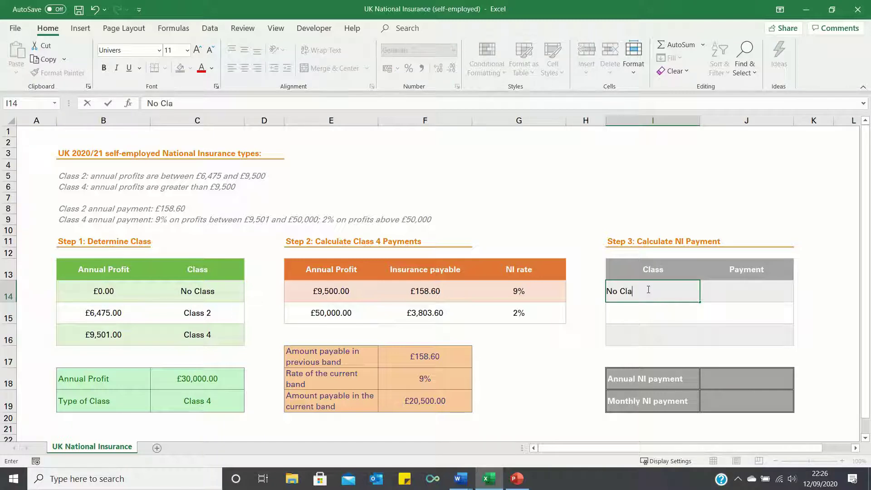
key("Return")
type("Class 2")
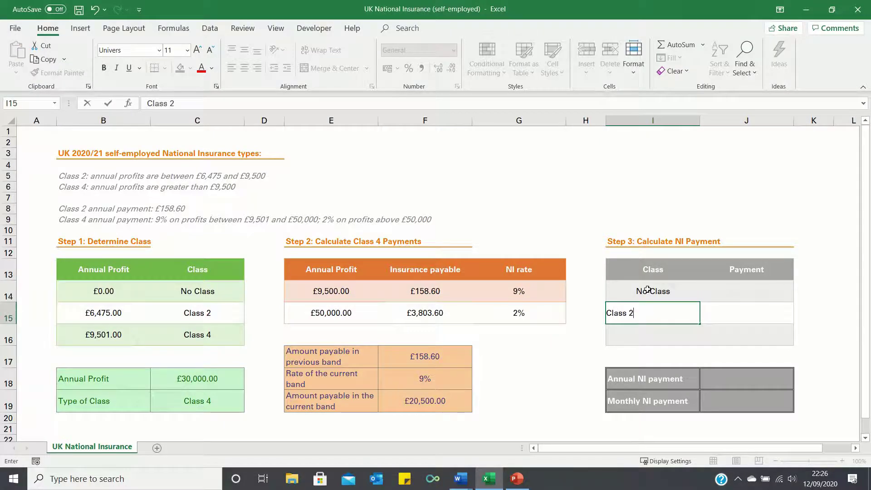
key("Return")
type("Class 4")
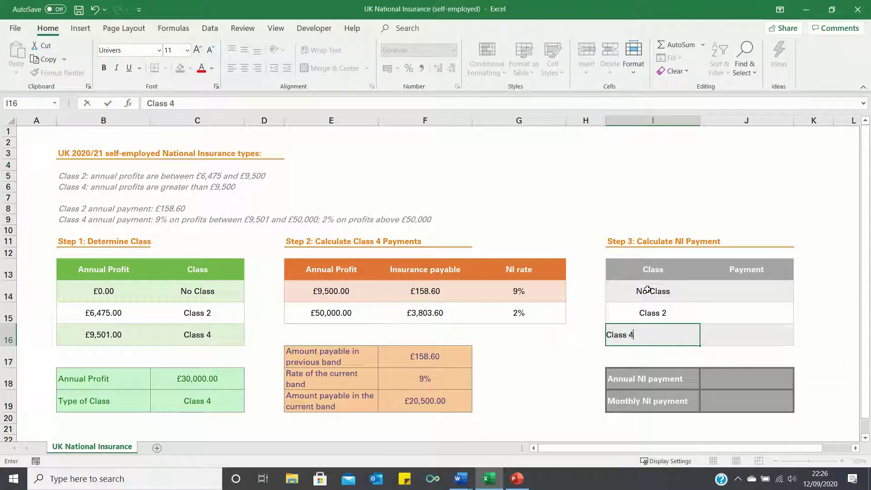
key("Tab")
Enter payments of 0 for No Class and 158.6 for Class 2 in J14:J15.
key("Up")
key("Up")
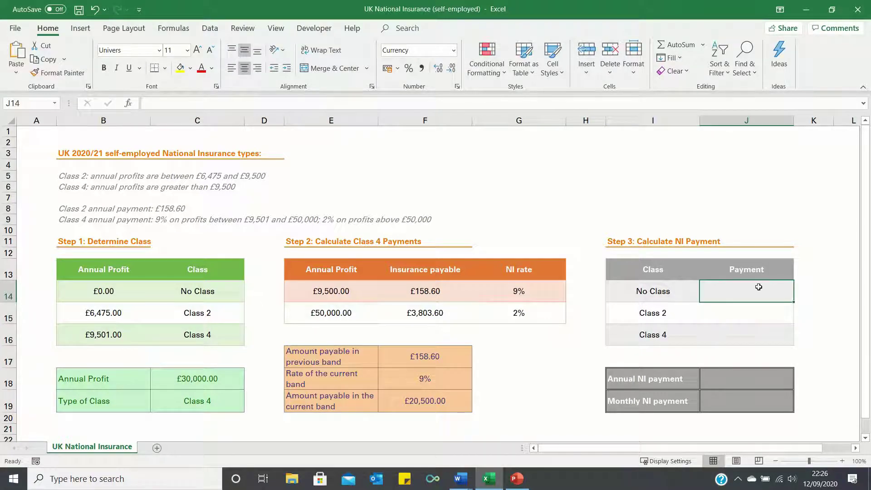
type("0")
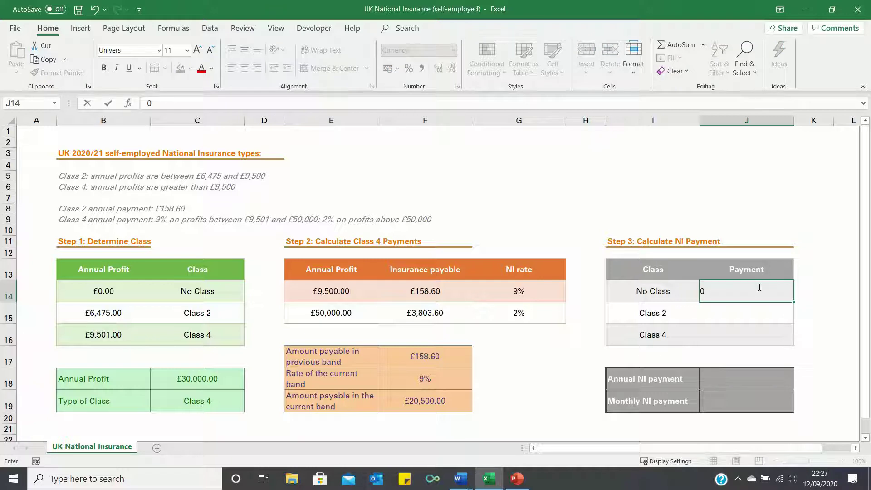
key("Return")
type("158.6")
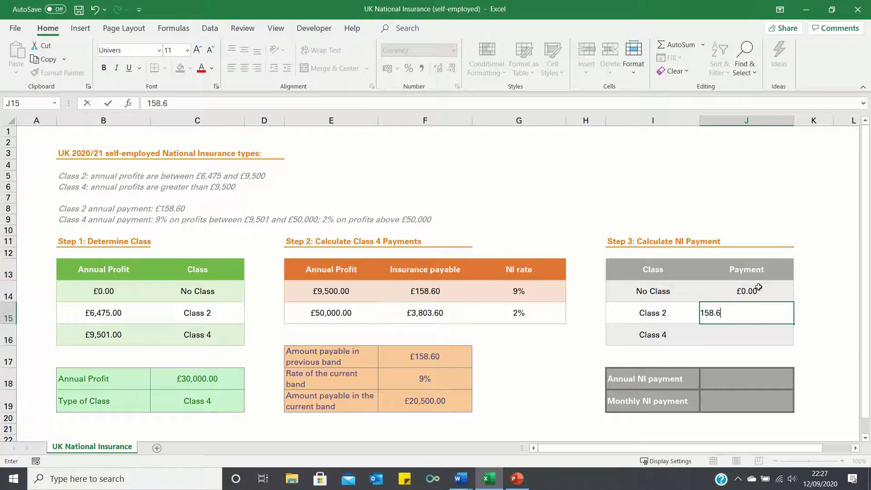
key("Return")
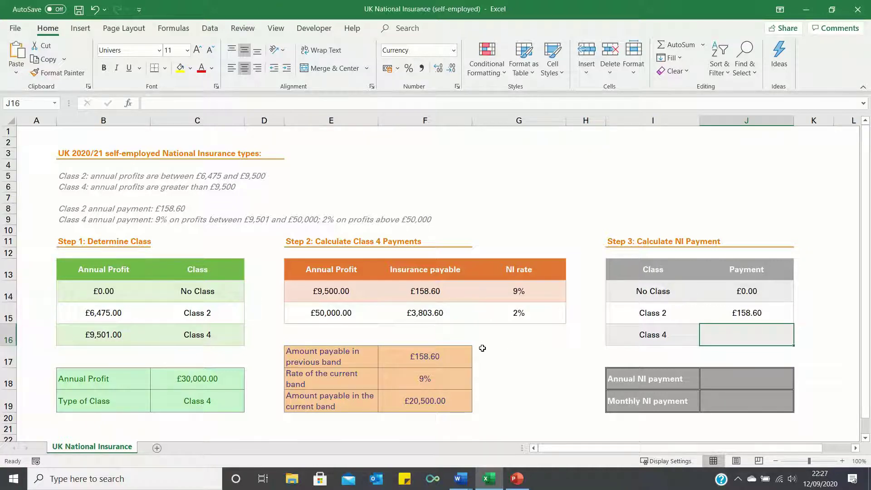
Enter =F17+F18*F19 in J16 so the Class 4 payment shows £2,003.60.
type("=")
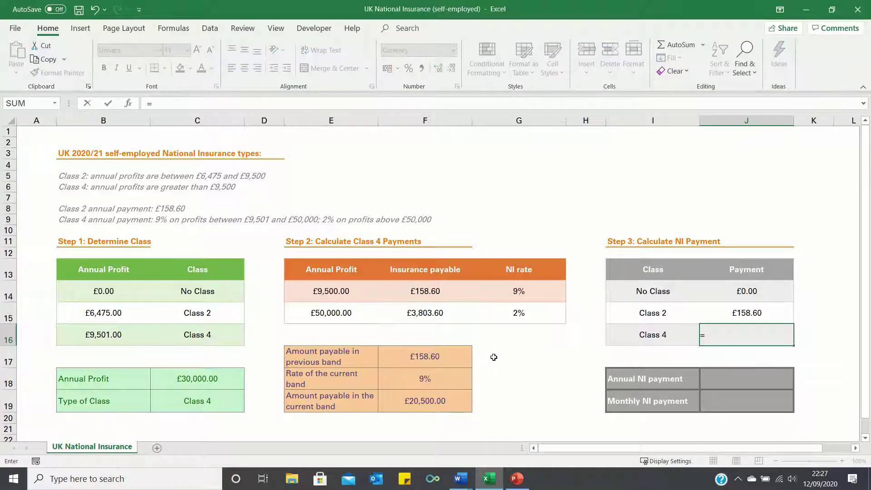
left_click(446, 356)
type("+")
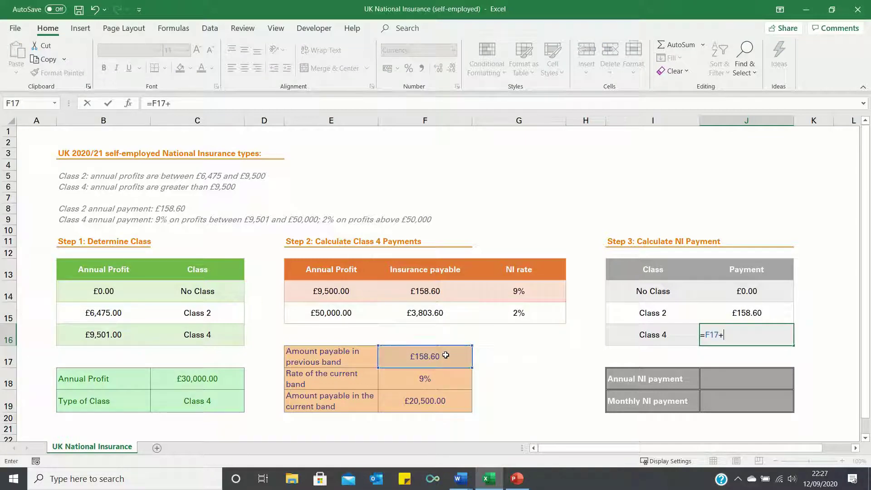
left_click(430, 383)
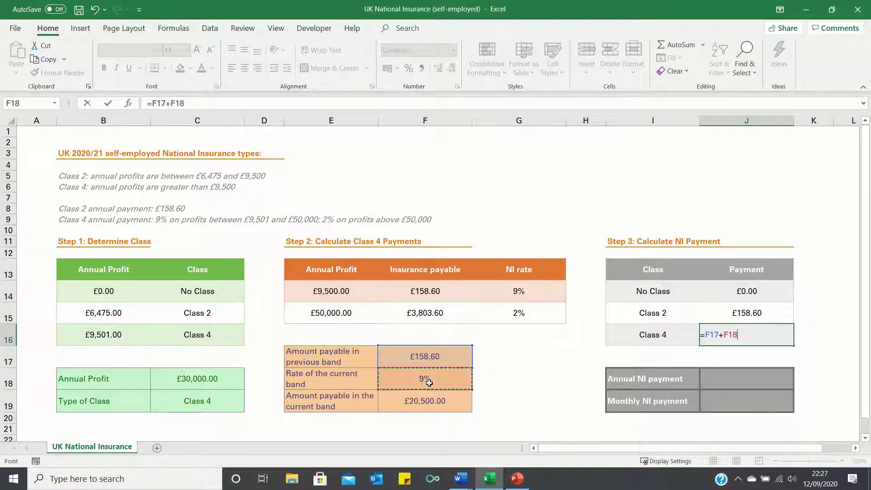
type("*")
left_click(414, 400)
key("Return")
left_click(769, 384)
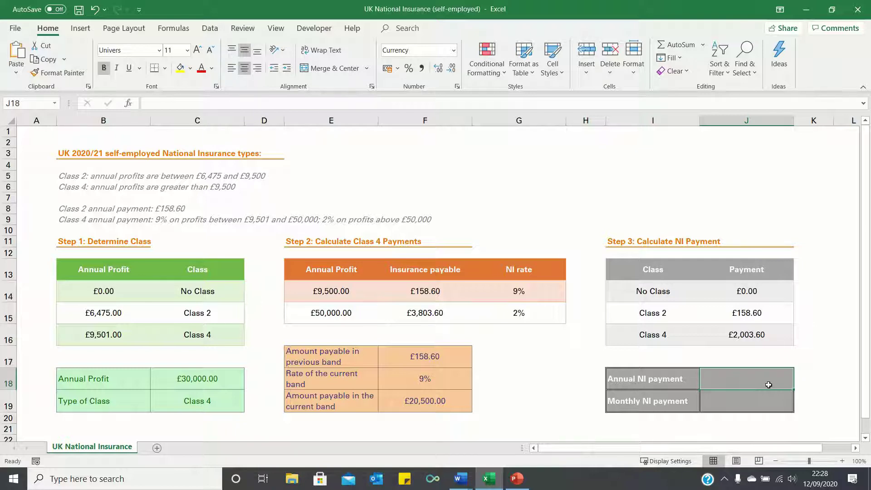
Enter =VLOOKUP(C19,I14:J16,2,TRUE) in J18 for the Annual NI payment, giving £2,003.60.
type("=vlookup(")
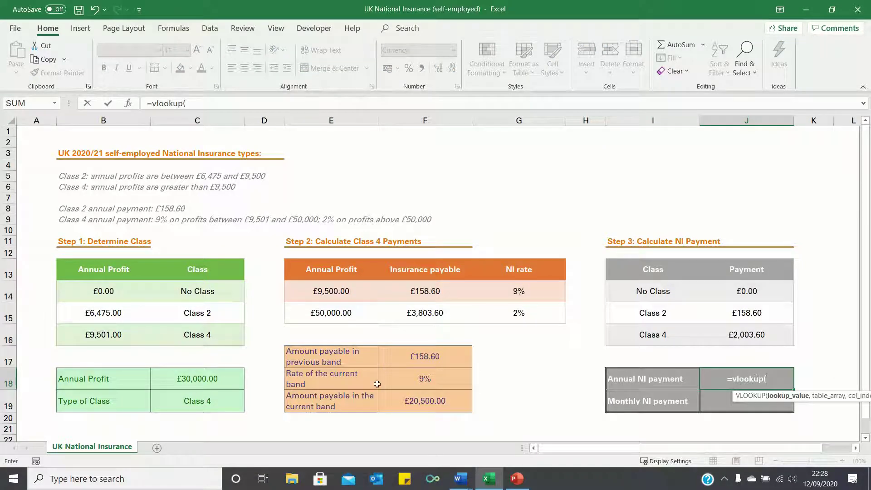
left_click(209, 398)
type(",")
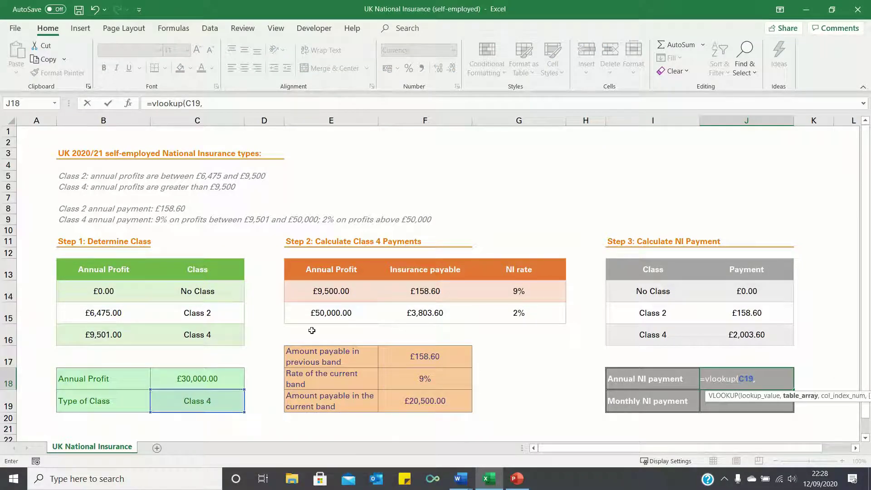
left_click_drag(661, 292, 718, 325)
type(",2,true)")
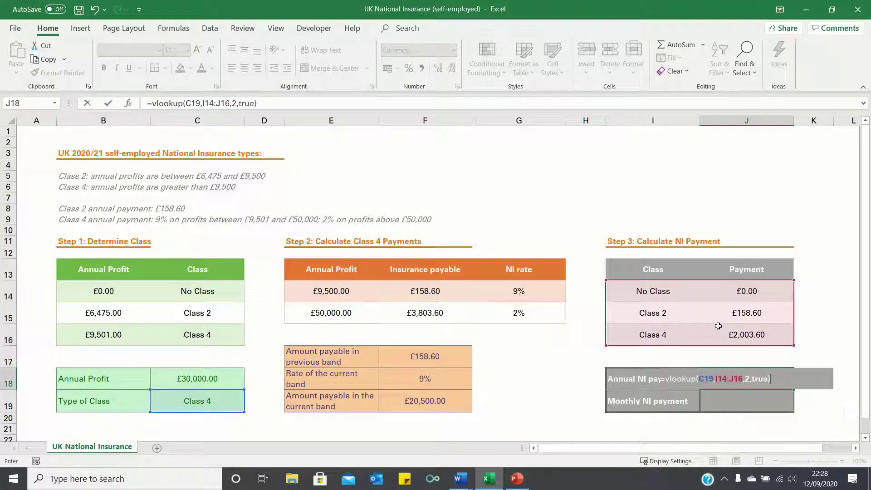
key("Return")
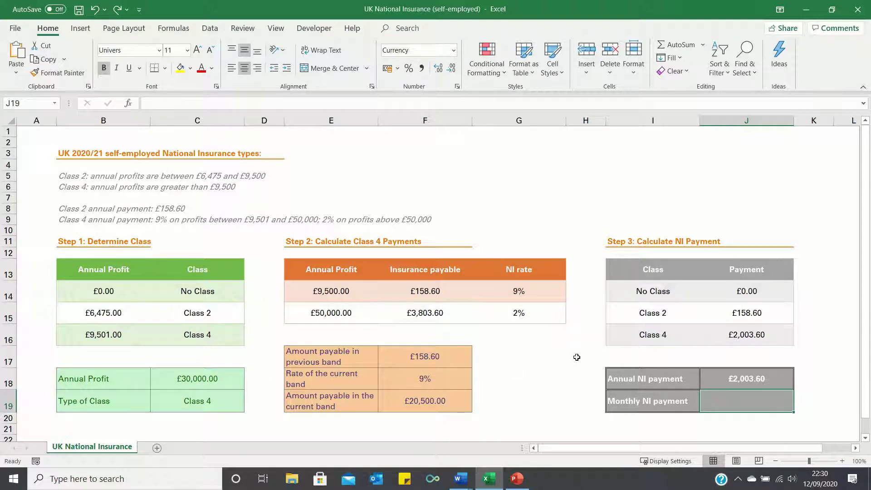
left_click(223, 373)
Test an 8000 profit in C18 (Class 2, £158.60), then enter 100000 (£4,803.60).
type("8000")
key("Return")
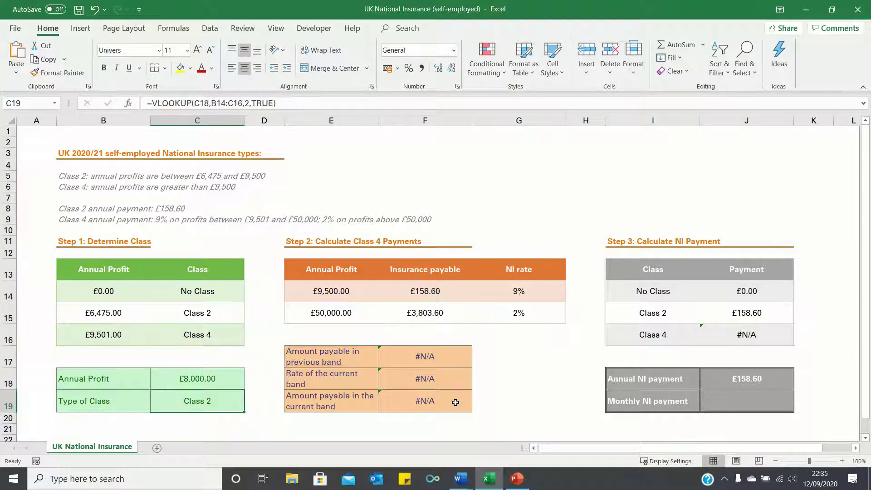
left_click(210, 379)
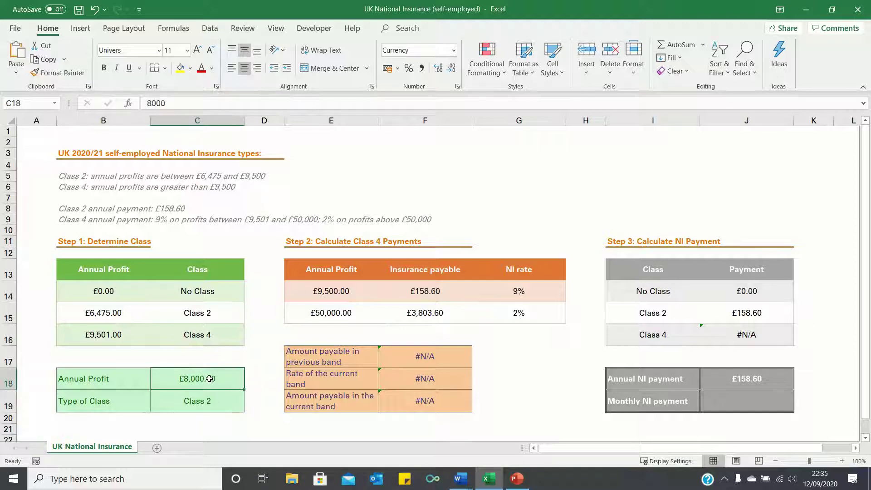
type("100000")
key("Return")
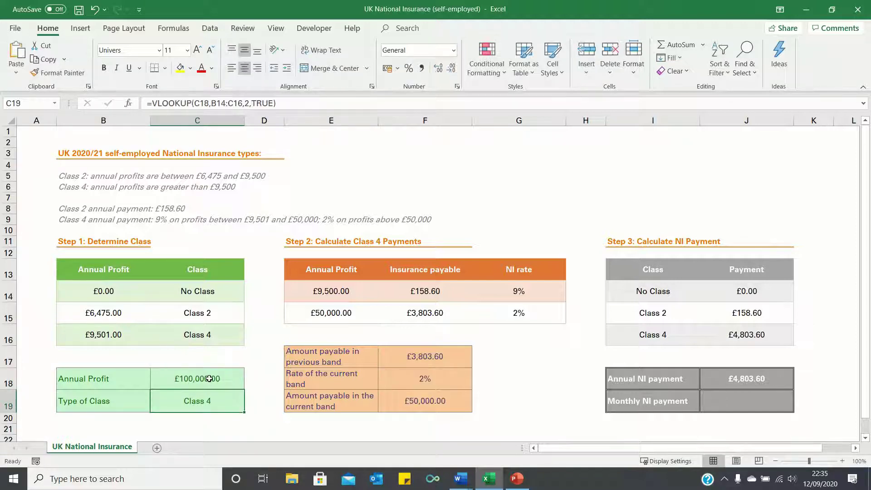
left_click(744, 403)
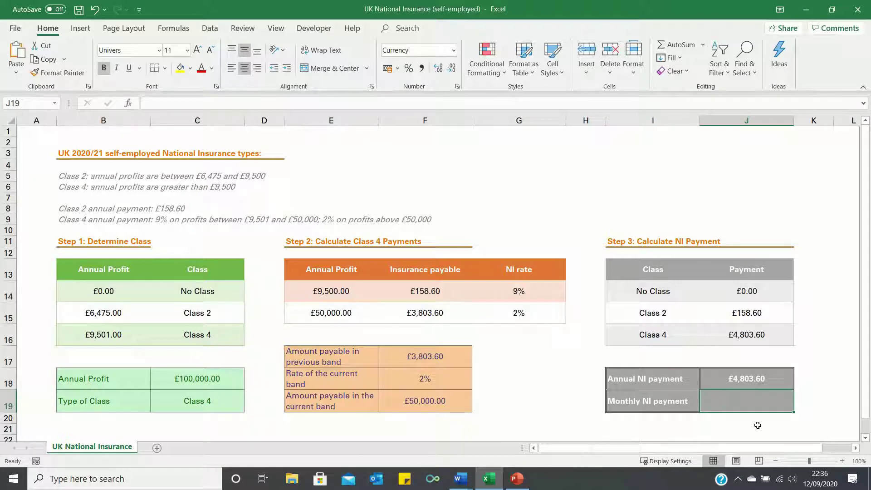
Enter =J18/12 in J19 so the Monthly NI payment shows £400.30.
type("=")
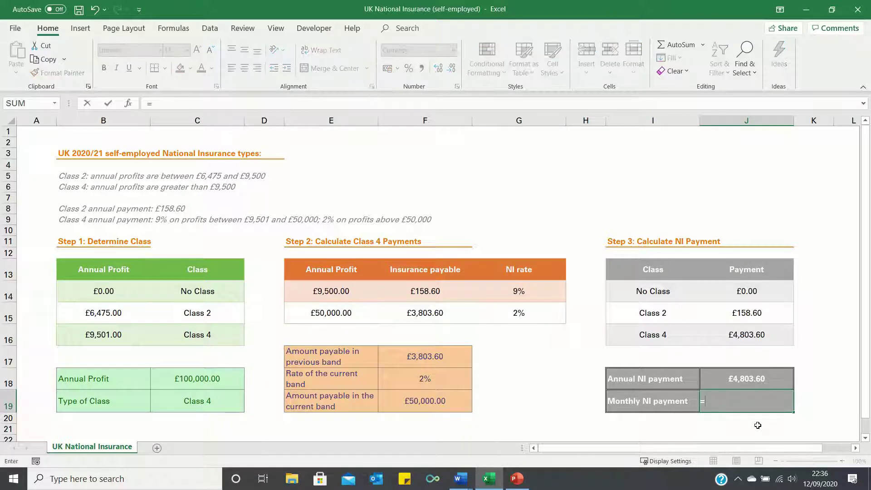
key("Up")
type("/12")
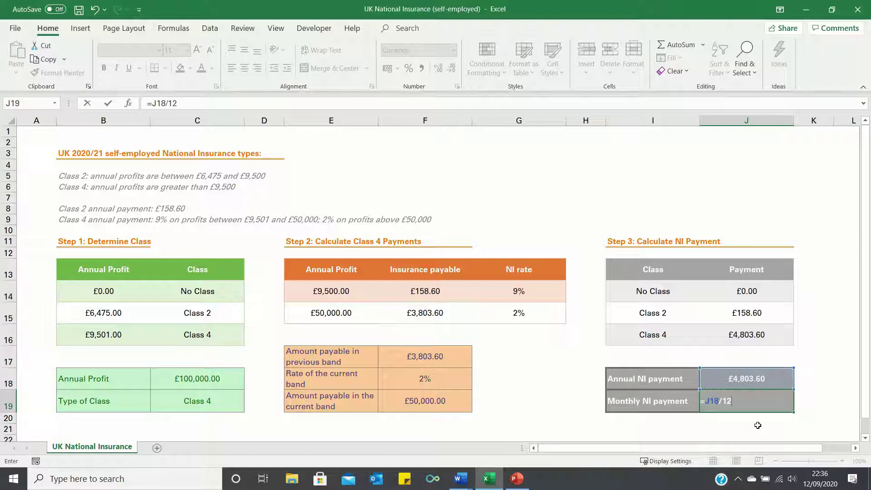
key("Return")
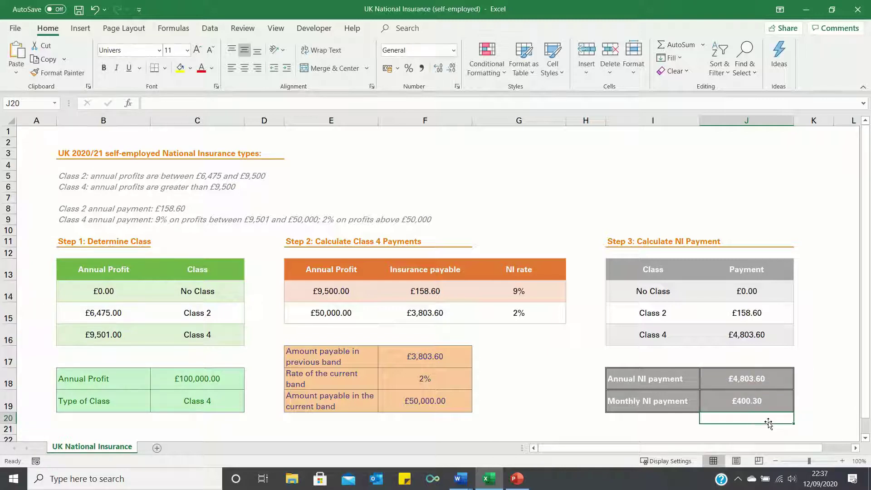